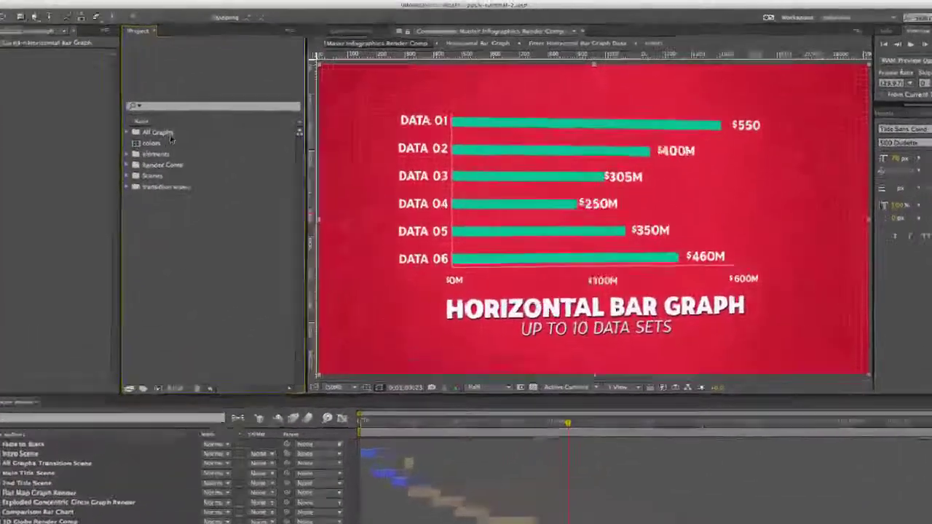
Open the Horizontal Bar Graph composition from the Horizontal Bar Graph up to 10 data sets folder inside All Graphs
click(232, 103)
click(52, 161)
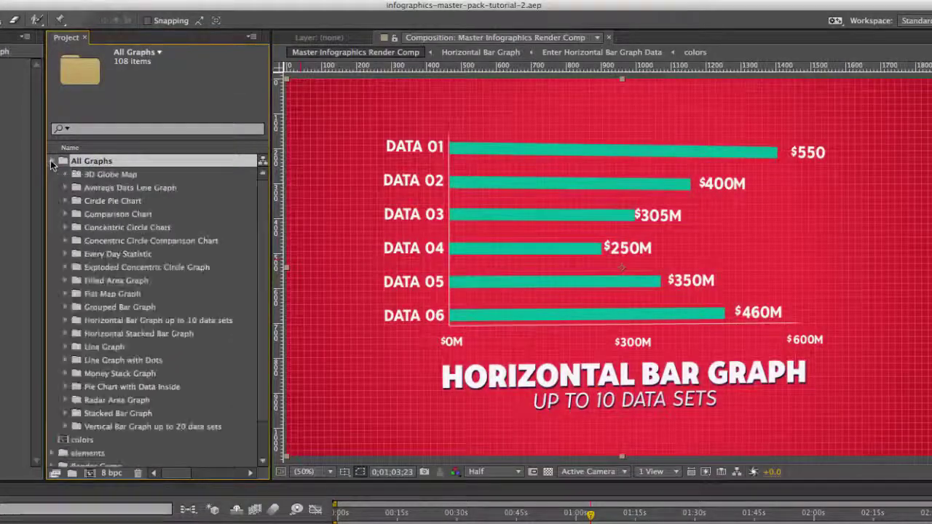
click(133, 322)
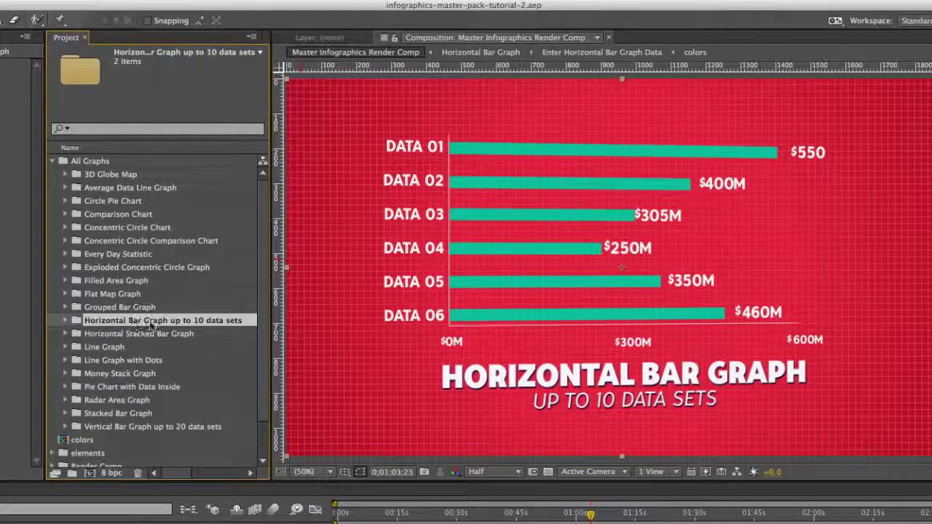
click(64, 322)
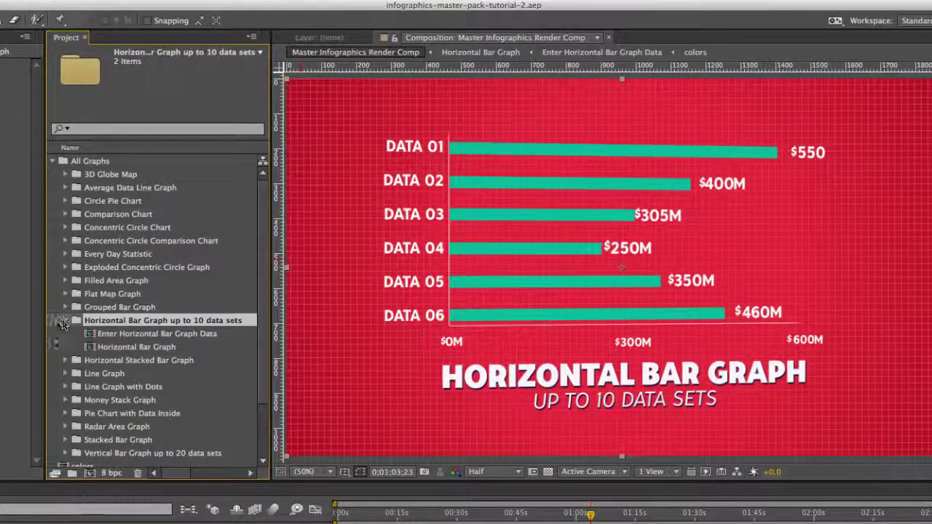
double_click(135, 348)
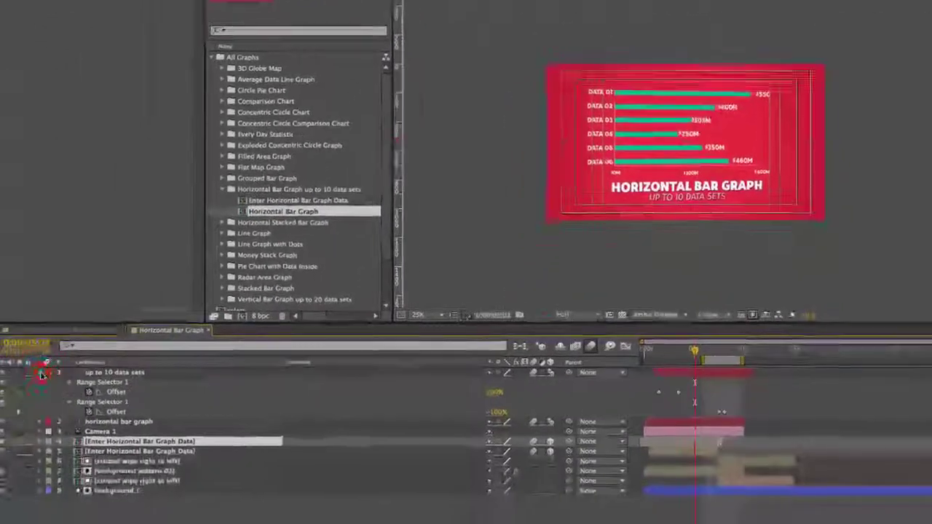
Collapse the subtitle layer's properties and replace the horizontal bar graph title text with "Your text here"
click(42, 375)
click(124, 381)
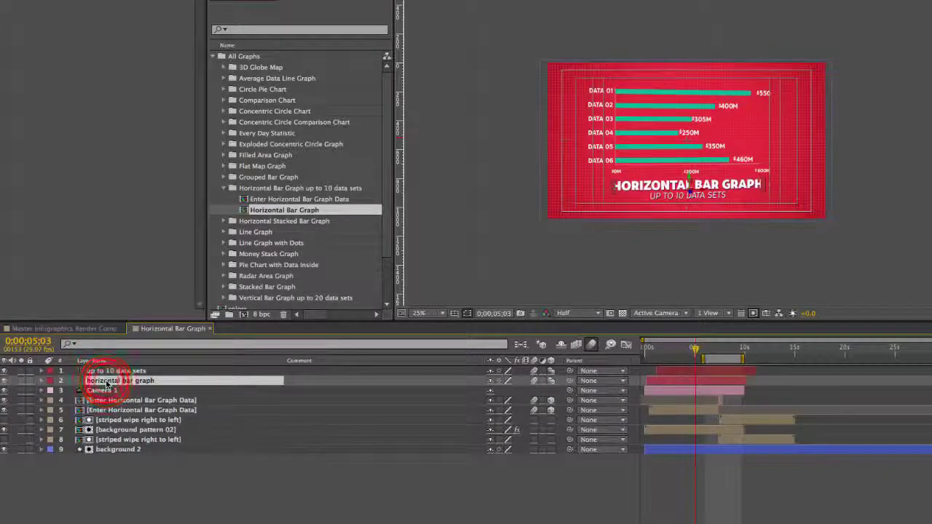
double_click(107, 384)
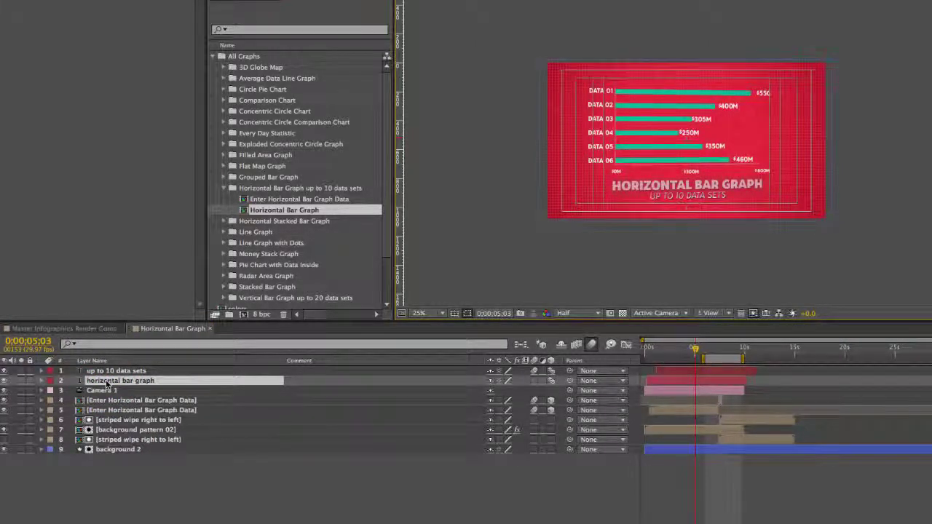
text(your tex)
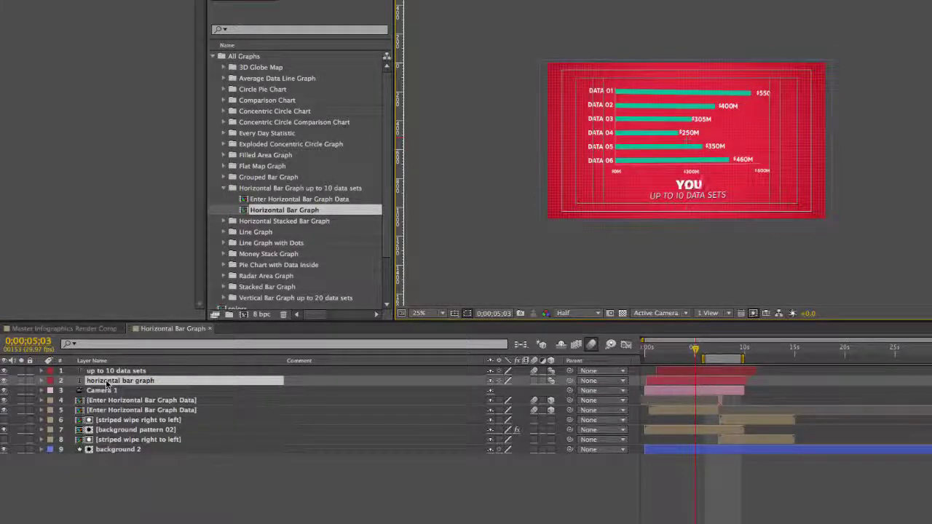
text(t here)
click(110, 381)
Look through the font family choices for the Your text here title and toggle its All Caps style off and back on
click(102, 371)
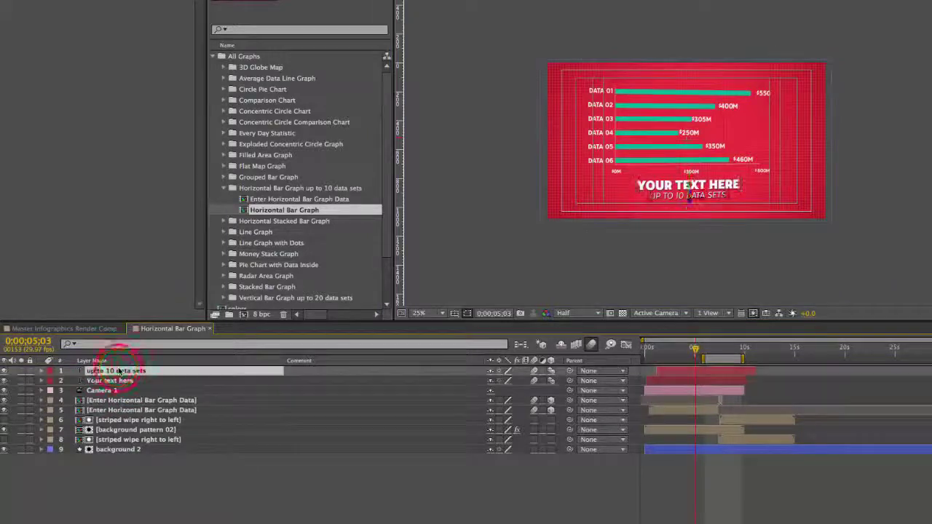
click(110, 380)
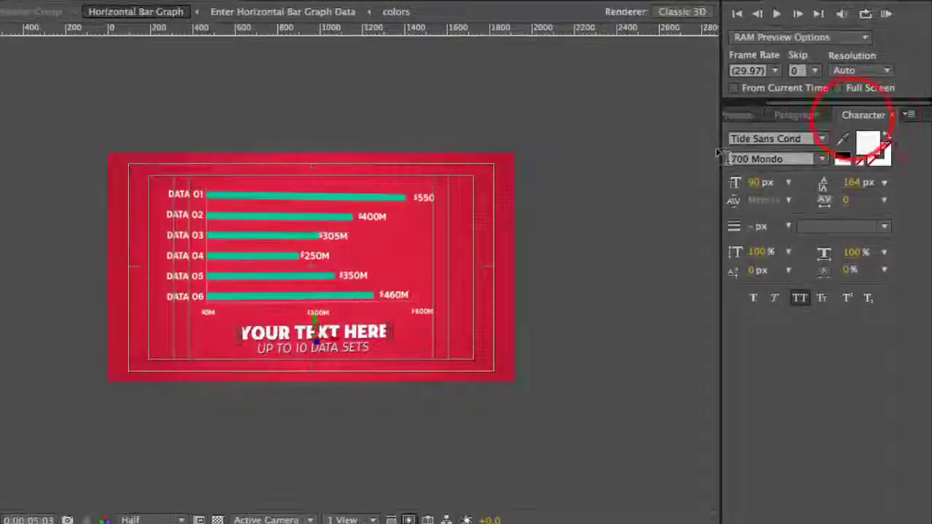
click(853, 123)
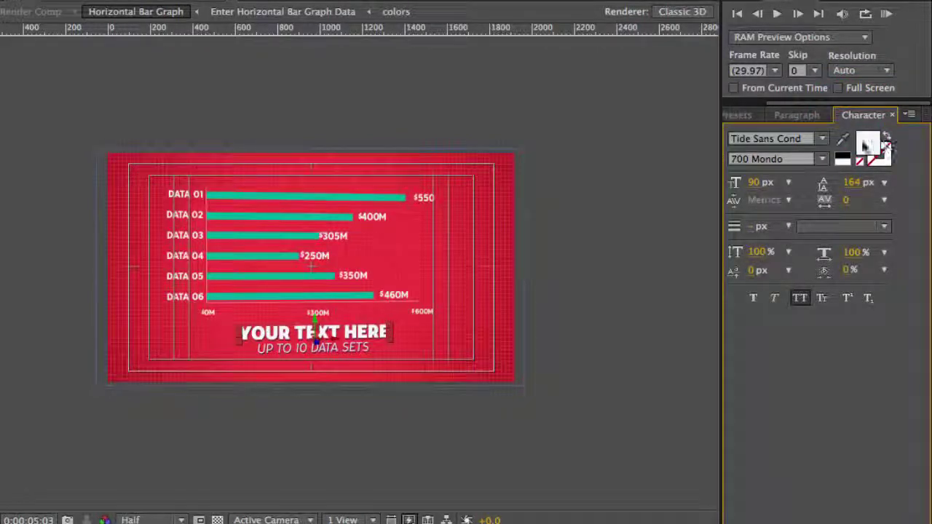
click(822, 140)
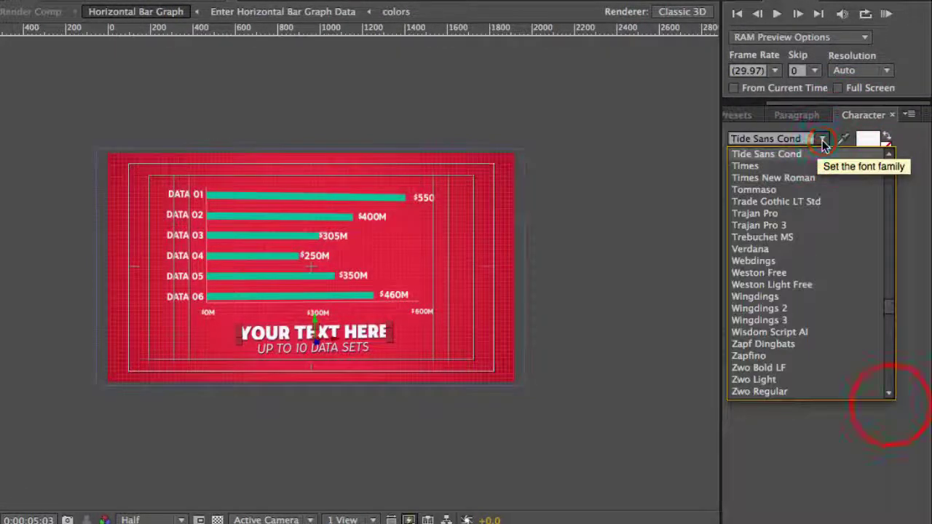
click(892, 410)
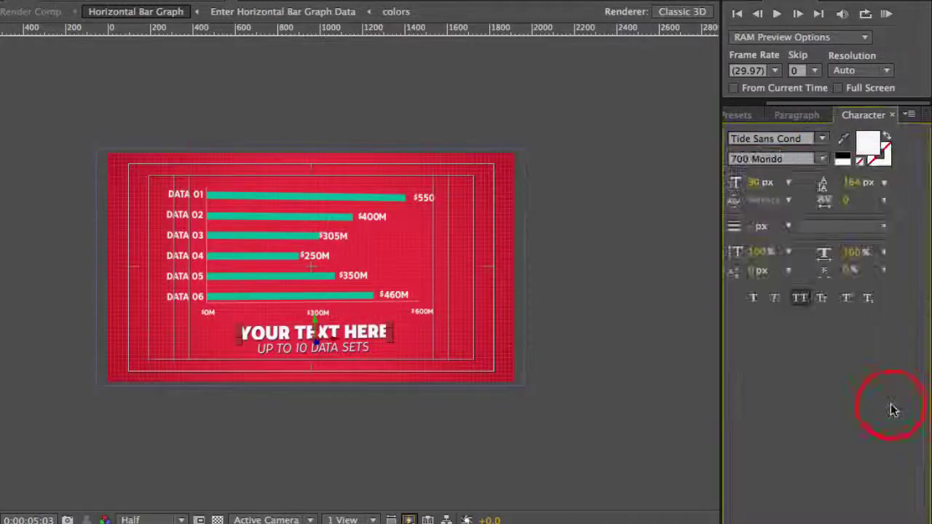
click(800, 298)
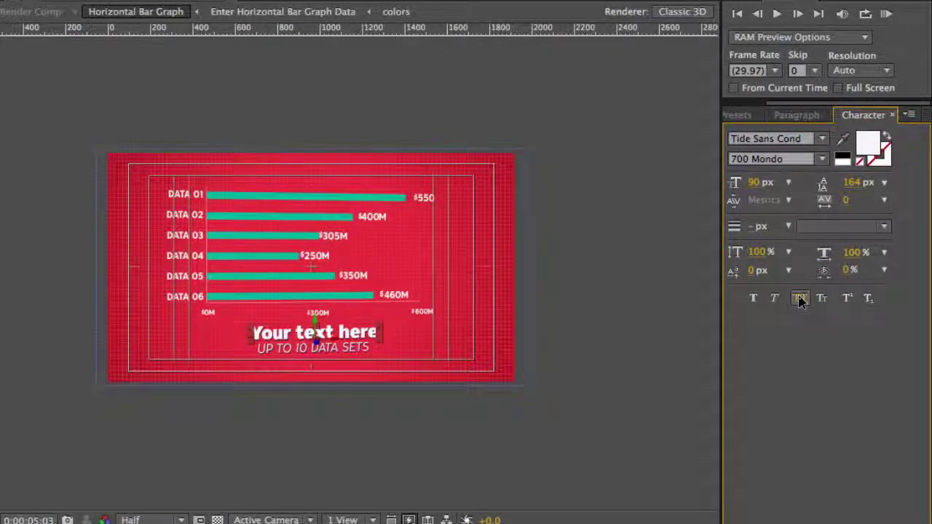
click(800, 299)
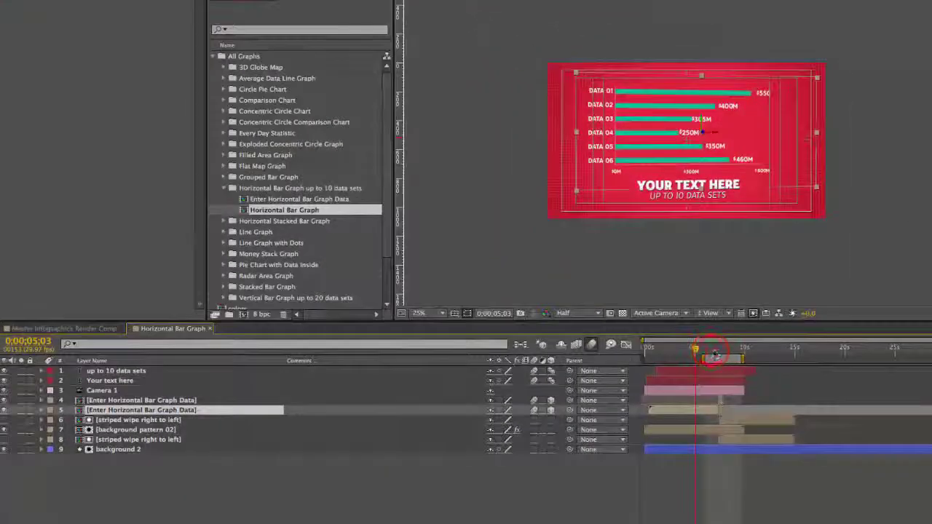
Compare the two Enter Horizontal Bar Graph Data layers and scrub to 0;00;07;15 to preview the bars animating out
click(712, 353)
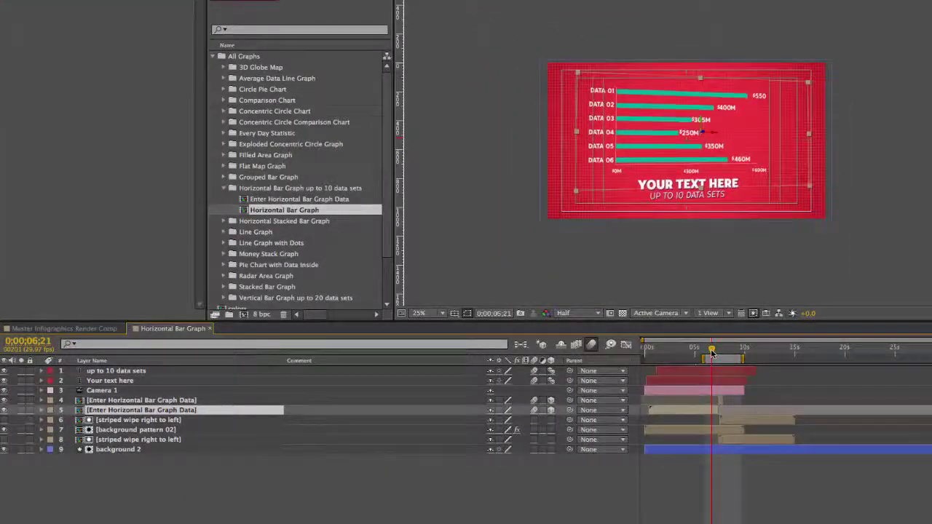
click(135, 402)
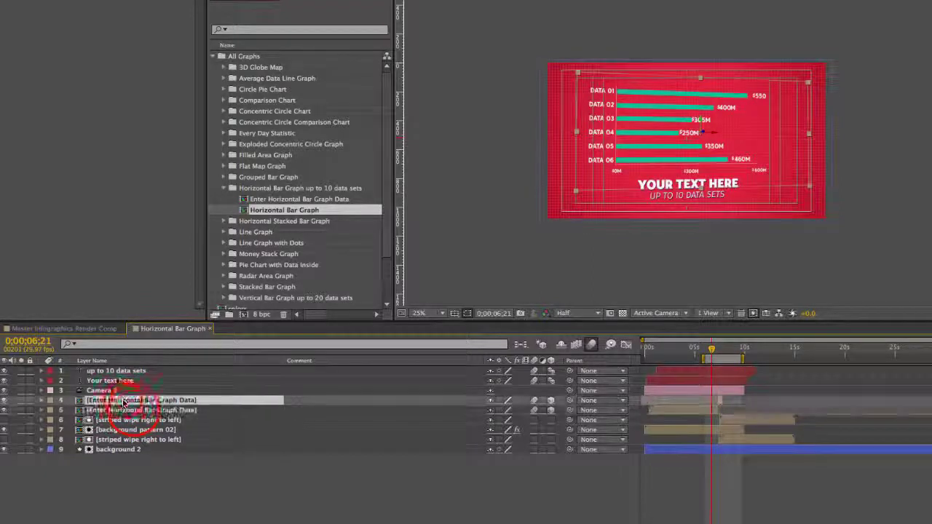
click(136, 410)
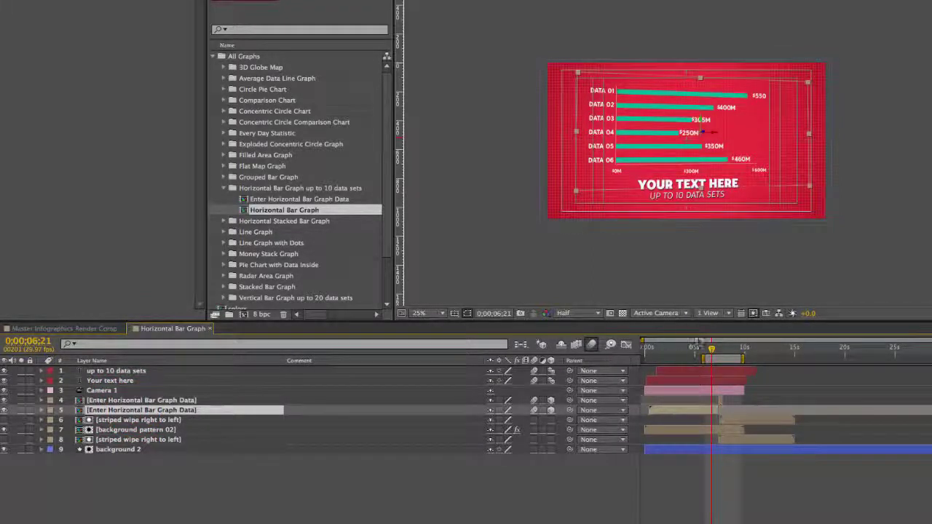
click(714, 349)
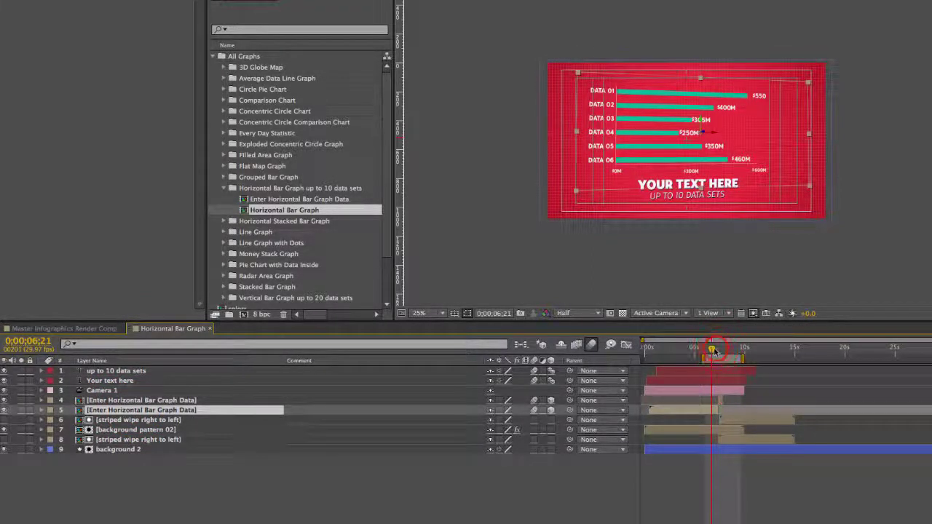
drag(715, 349, 718, 350)
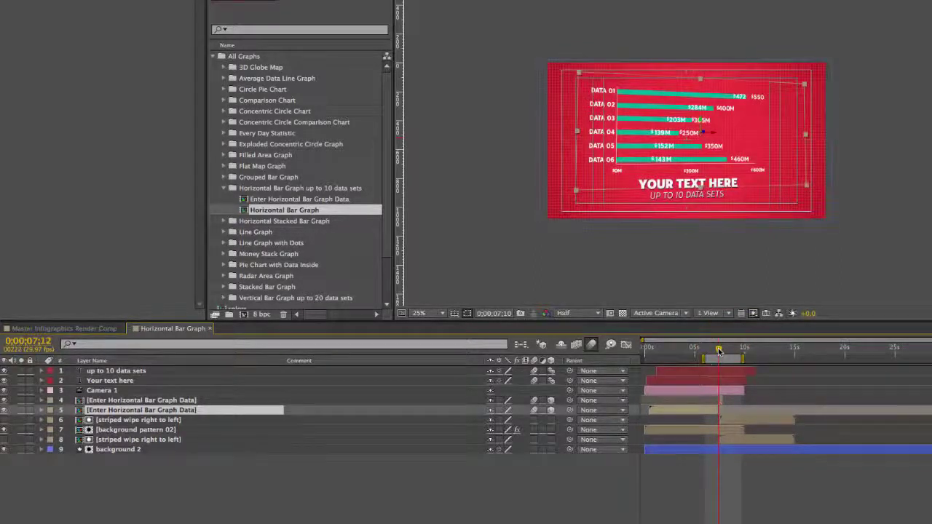
click(719, 351)
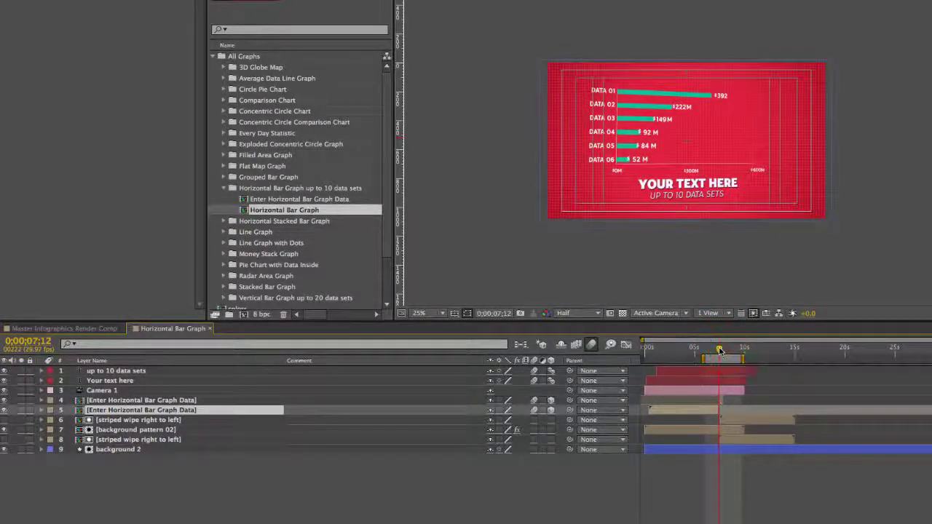
drag(719, 351, 722, 350)
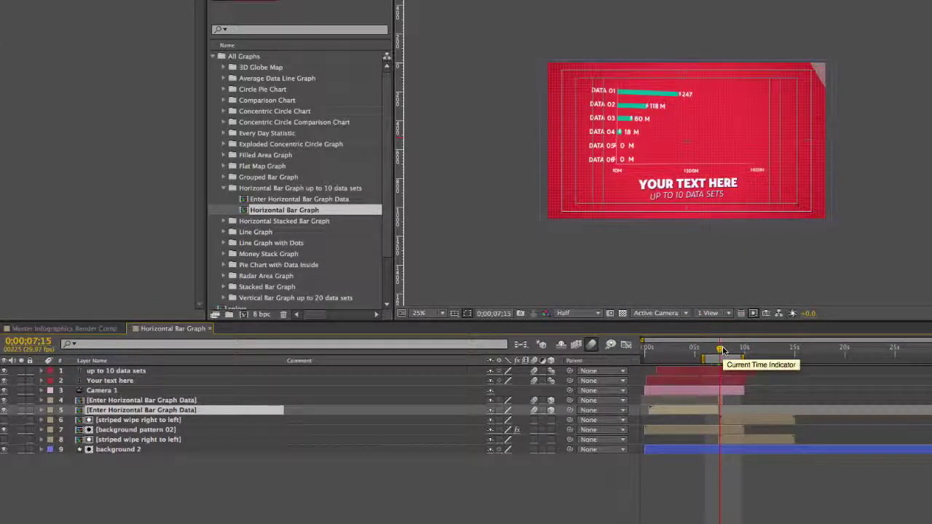
Examine the upper Enter Horizontal Bar Graph Data layer up close in the timeline and scrub to 0;00;07;18
click(115, 406)
click(116, 400)
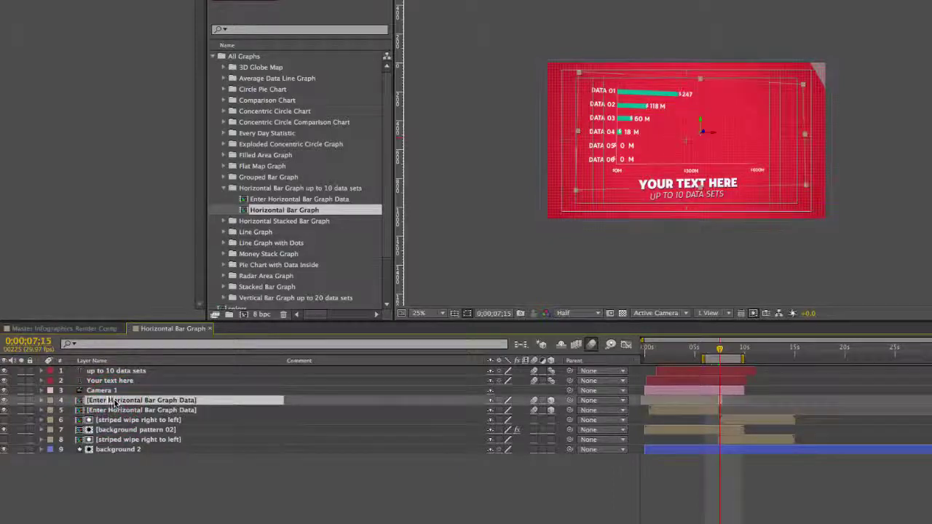
key(=)
key(=)
key(=)
key(=)
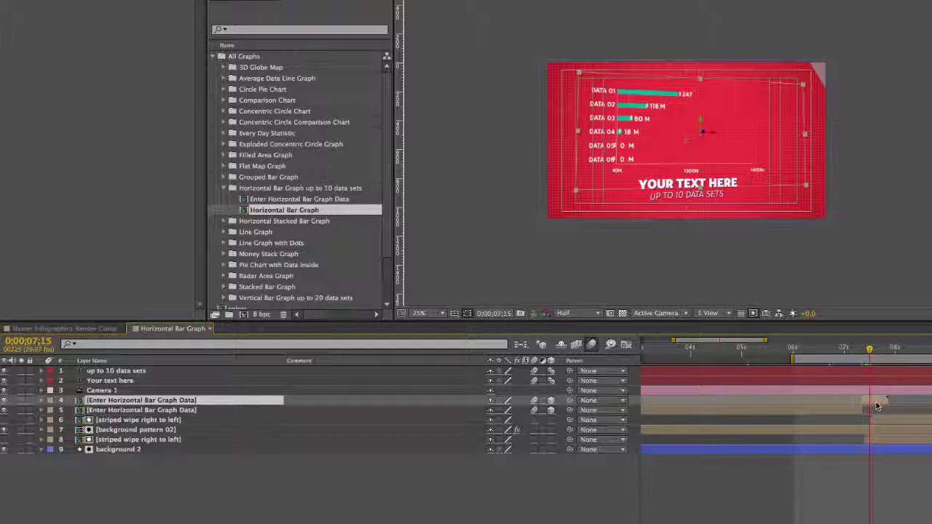
drag(871, 350, 874, 351)
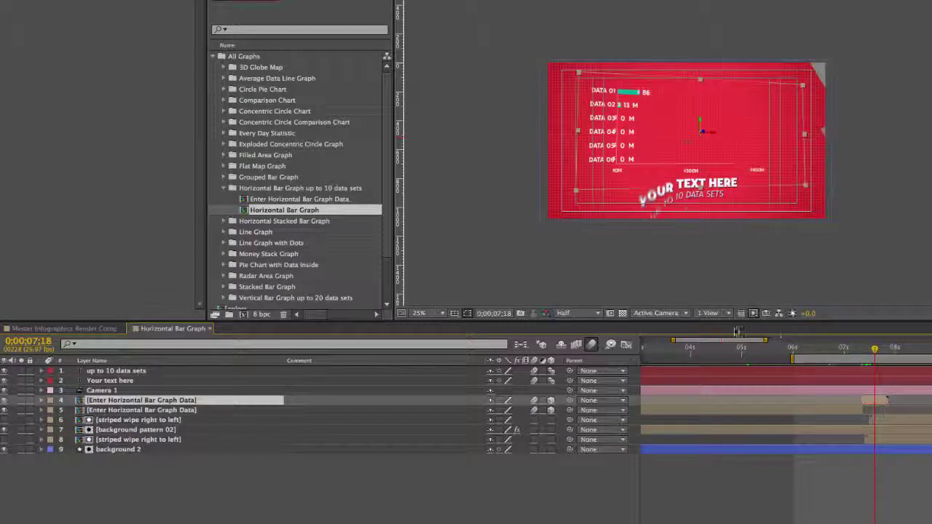
Reveal the keyframes of the title and subtitle text layers and select their closing Offset keyframes
click(808, 370)
shift+click(805, 380)
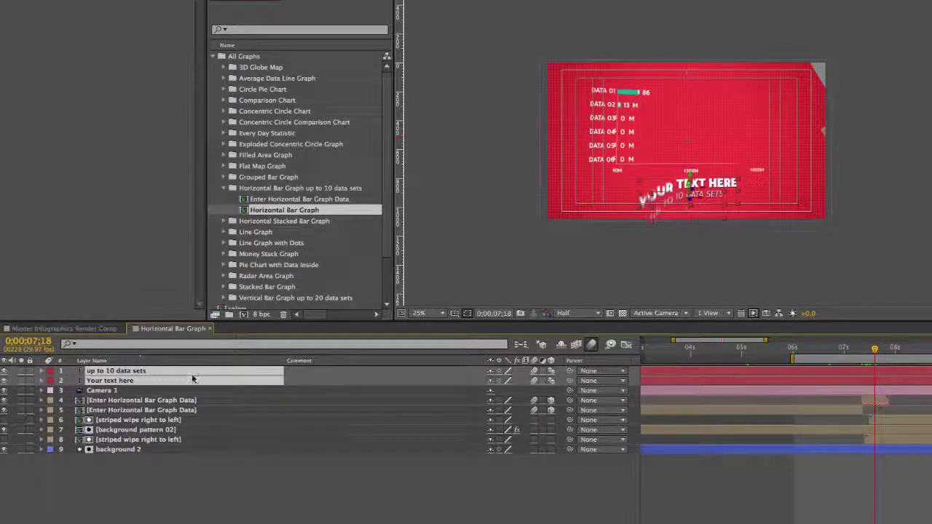
key(u)
click(118, 410)
drag(894, 425, 866, 459)
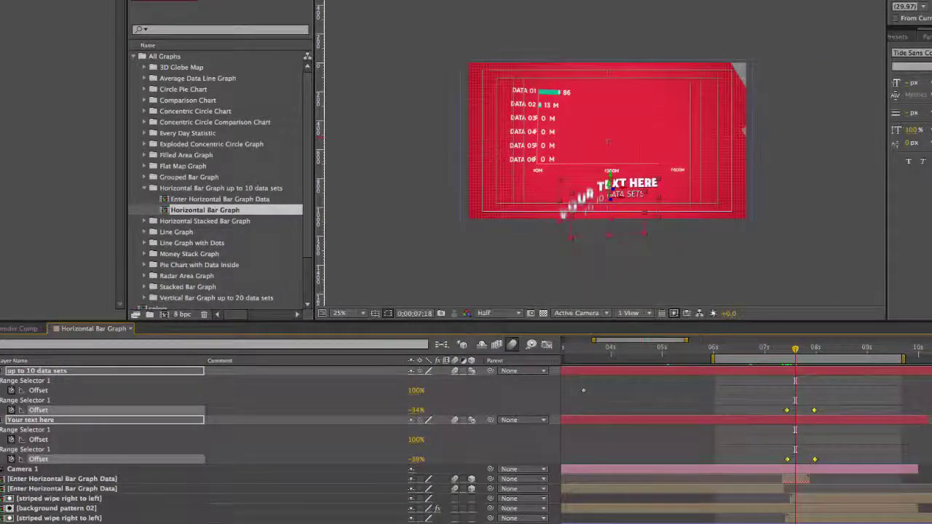
click(820, 498)
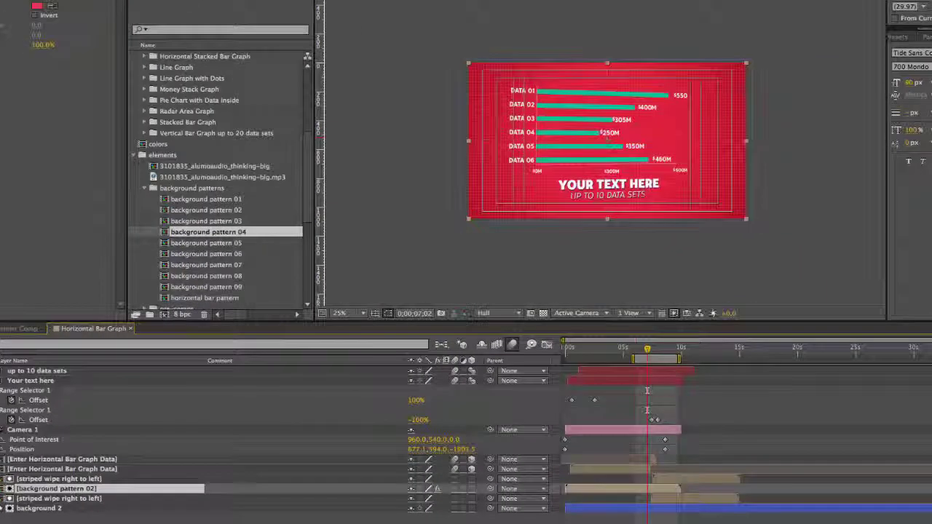
Collapse the properties of the Your text here and Camera 1 layers and select the lower Enter Horizontal Bar Graph Data layer
click(1, 381)
click(1, 390)
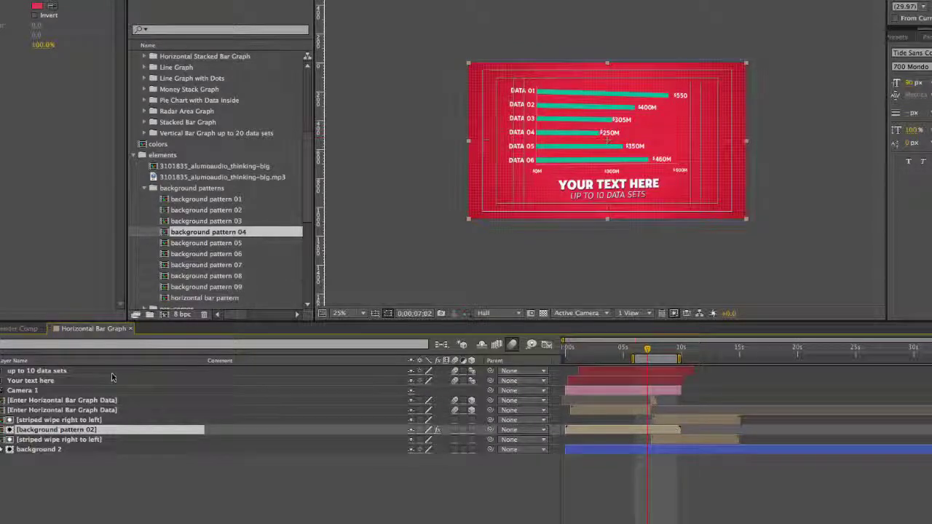
click(92, 409)
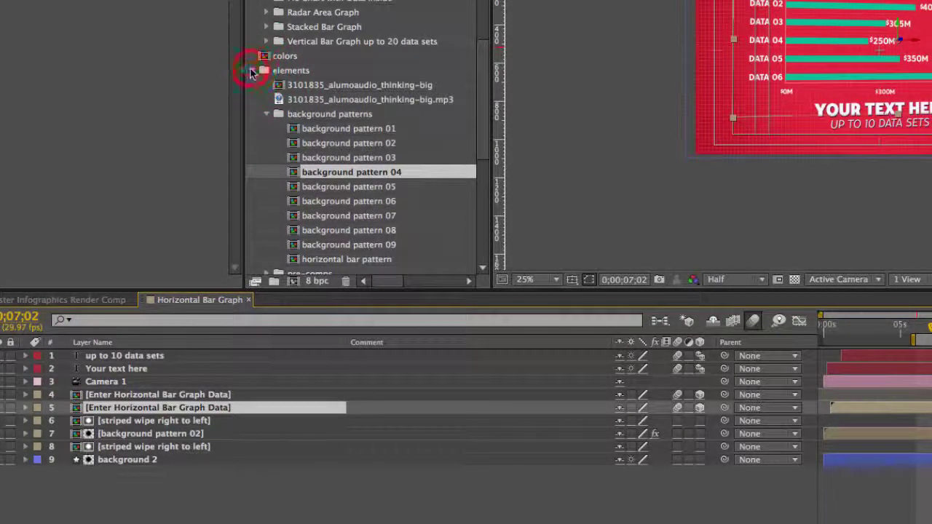
Collapse the elements folder and open the Enter Horizontal Bar Graph Data composition from the project
click(251, 72)
click(229, 180)
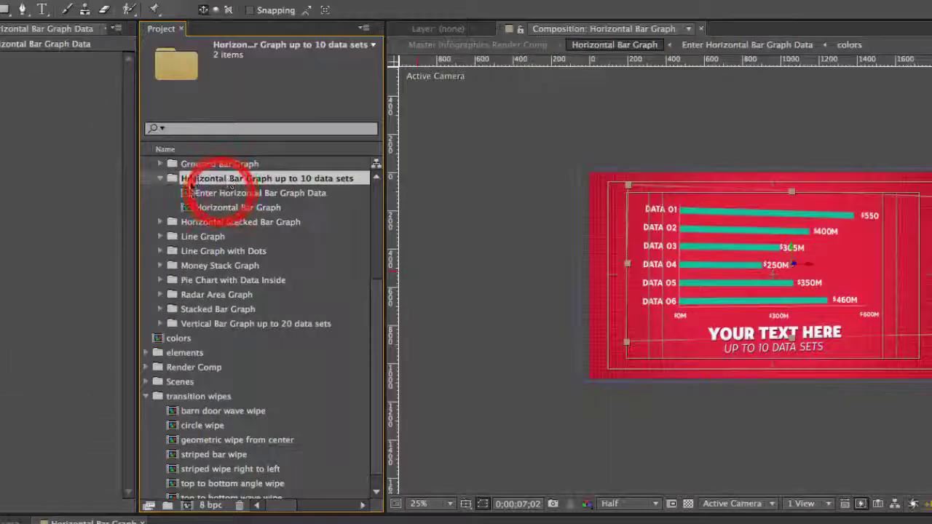
double_click(188, 192)
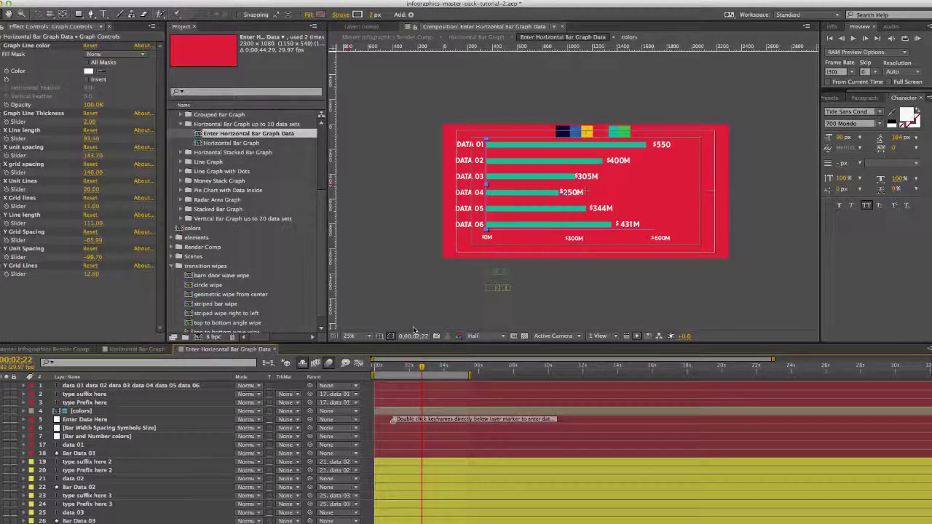
Open the text of the data 01 to data 06 label layer for editing
click(102, 386)
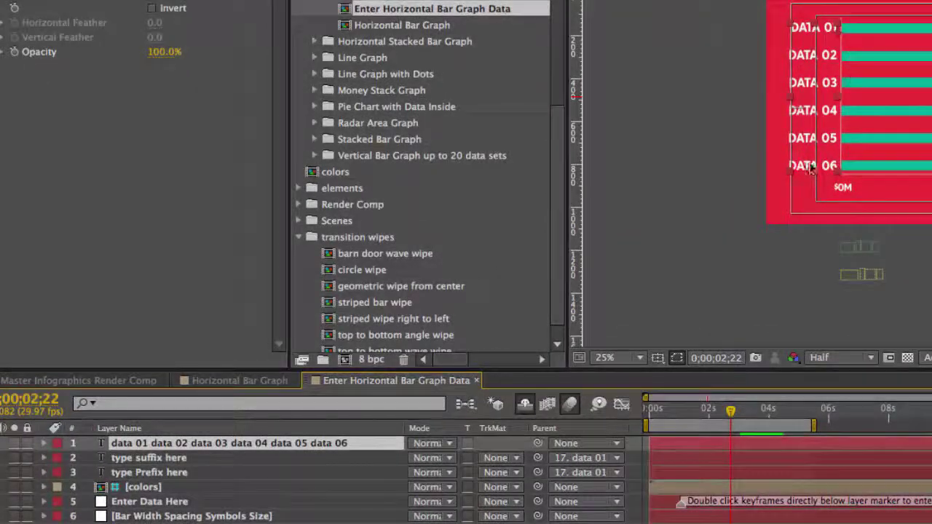
click(193, 443)
double_click(191, 445)
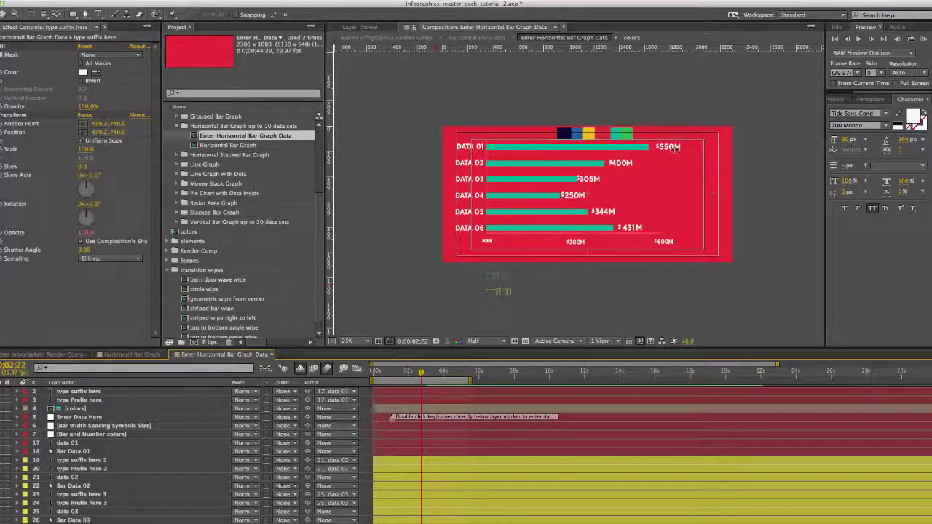
Replace the suffix text of the type suffix here layer with %
click(73, 392)
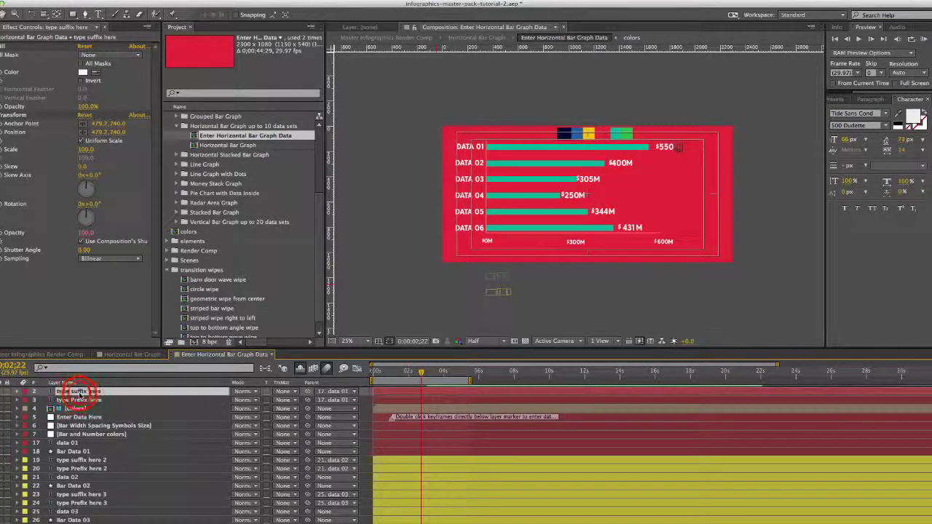
double_click(79, 393)
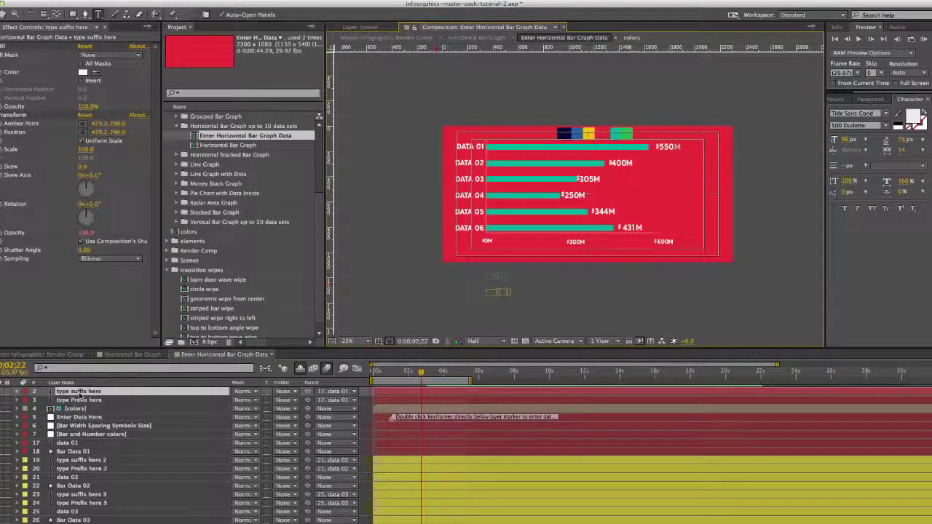
text(%)
click(5, 15)
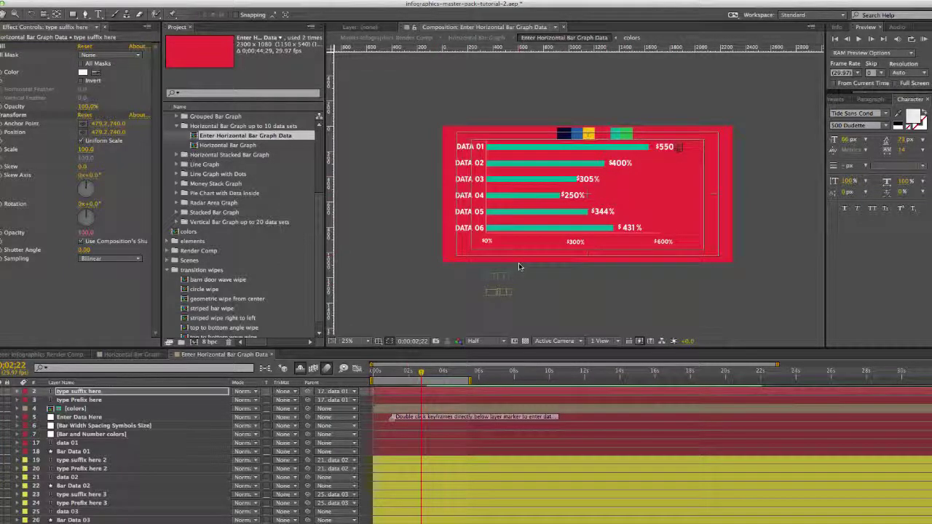
scroll(519, 263, down, 1)
Turn off the Suffix and Prefix options on the Bar Width Spacing Symbols Size layer, and turn both back on
click(71, 399)
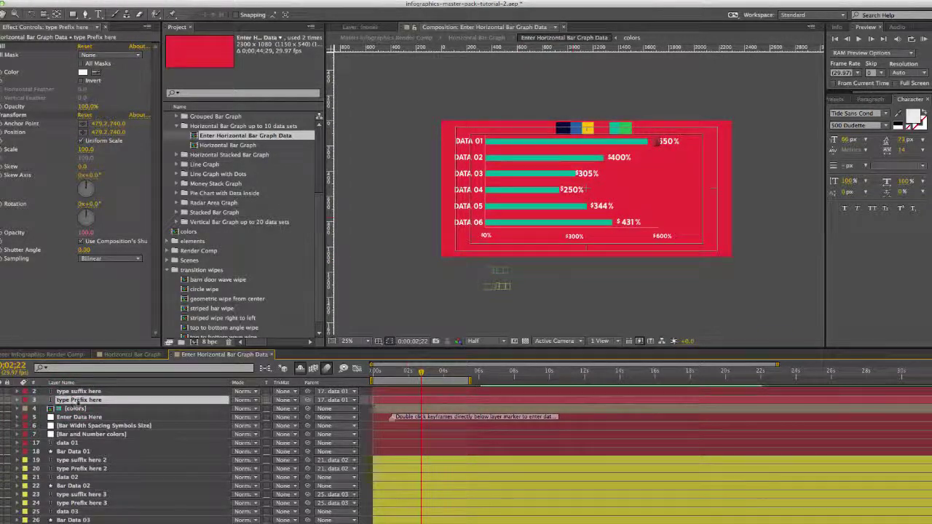
click(77, 417)
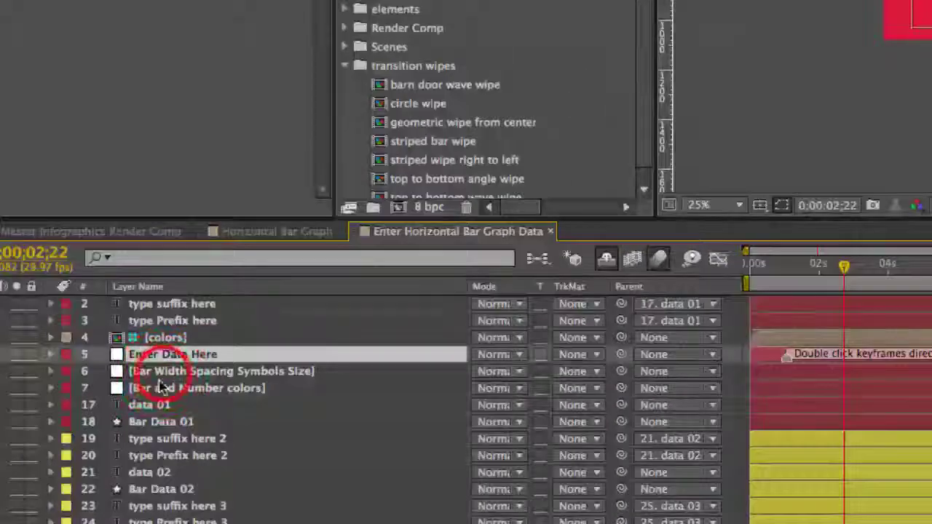
click(141, 390)
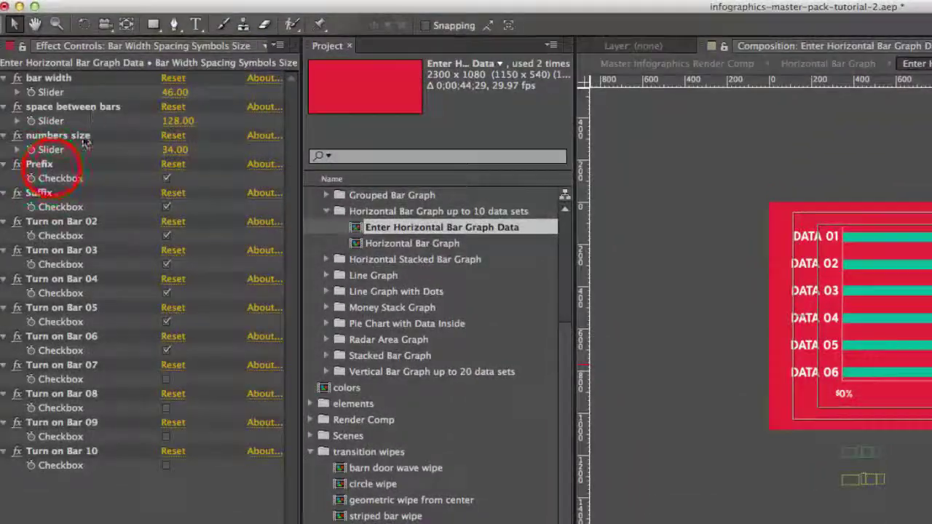
click(44, 165)
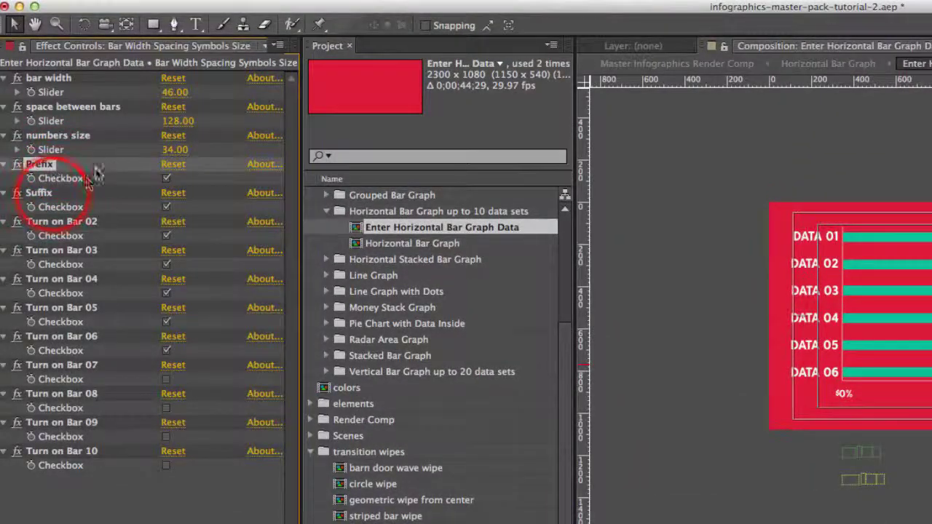
click(62, 195)
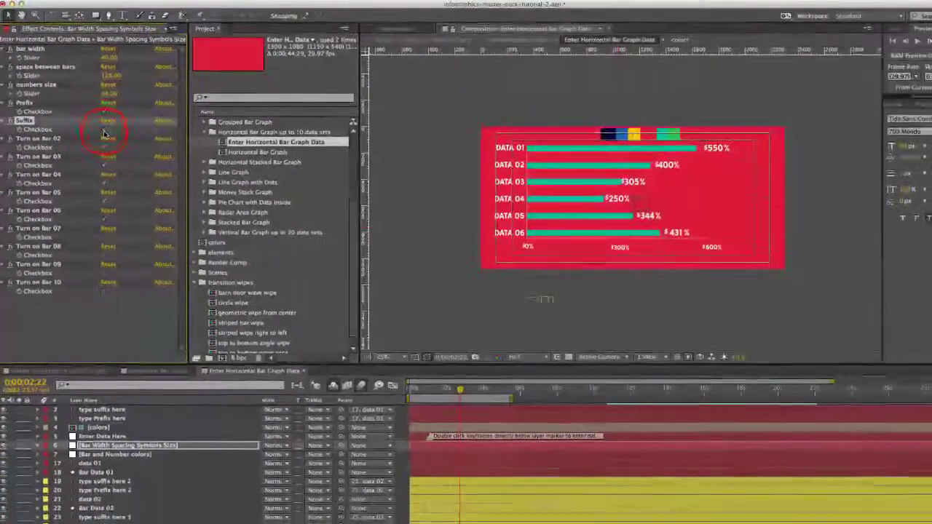
click(104, 132)
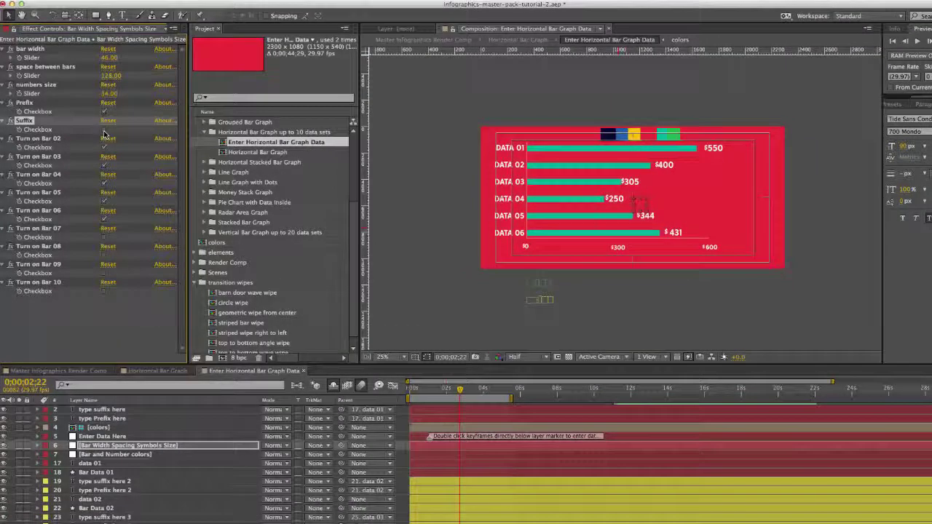
click(104, 113)
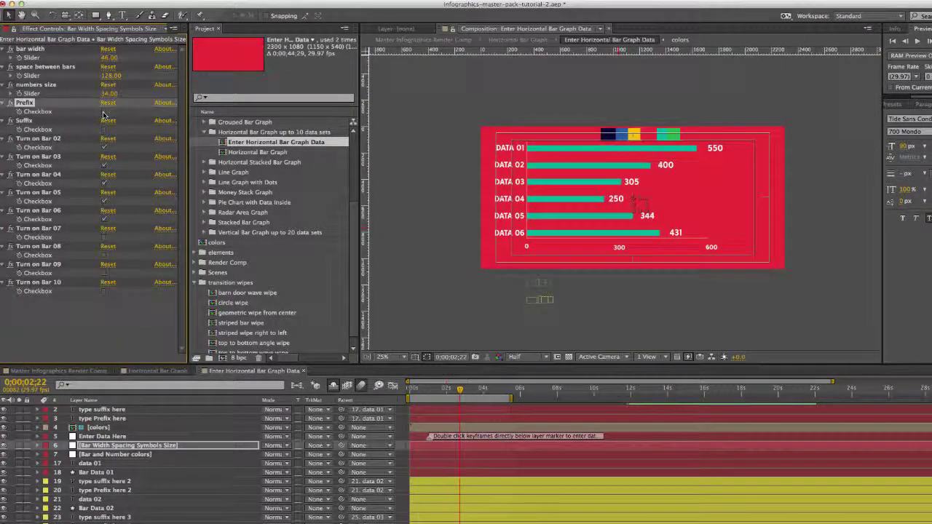
click(105, 113)
click(104, 129)
Try a bar width of 80 and a space between bars of 101, and undo both changes
click(116, 448)
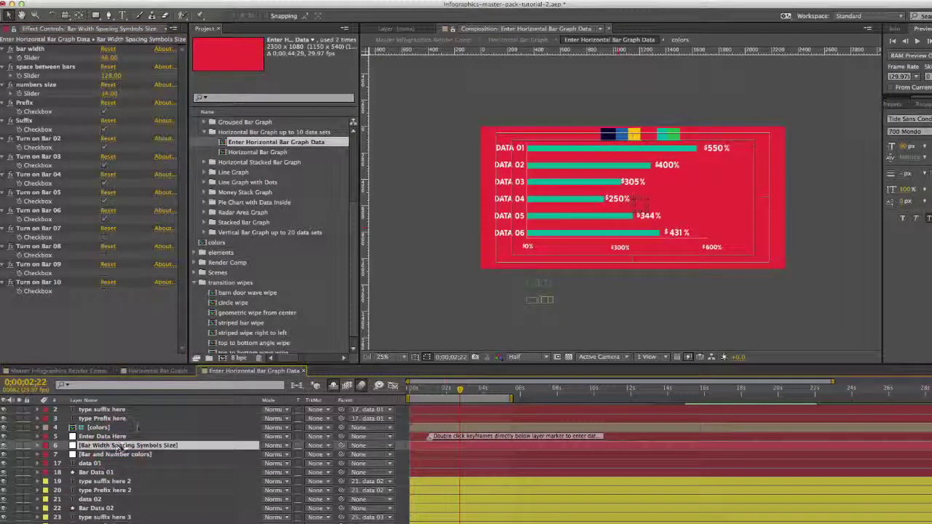
click(109, 57)
drag(112, 59, 127, 55)
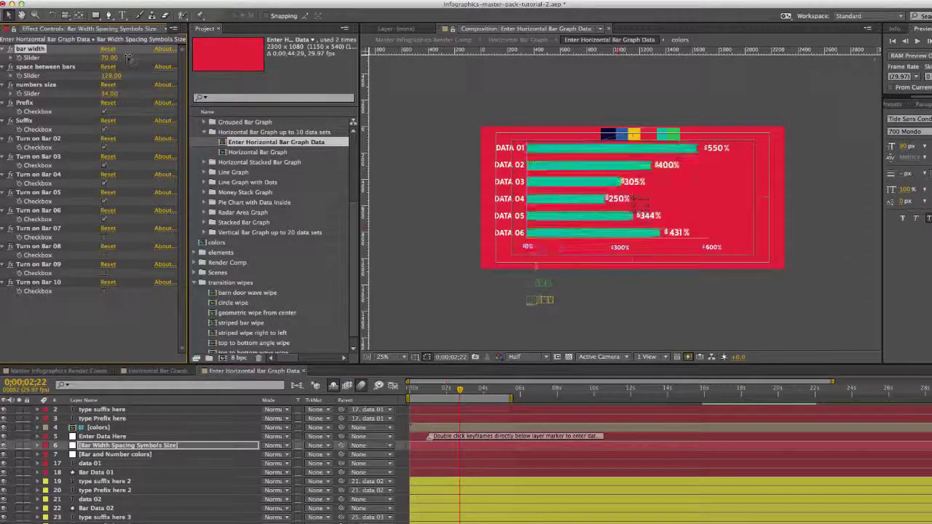
drag(127, 58, 87, 78)
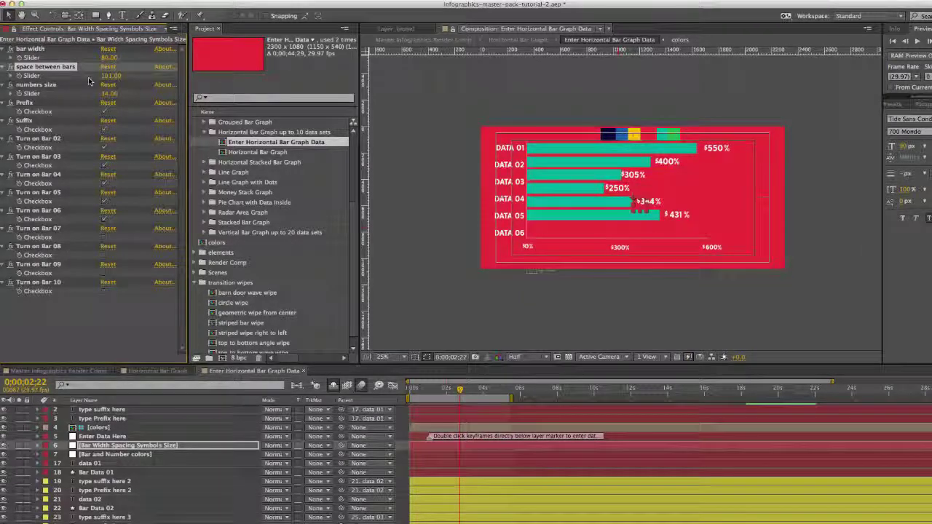
key(super+z)
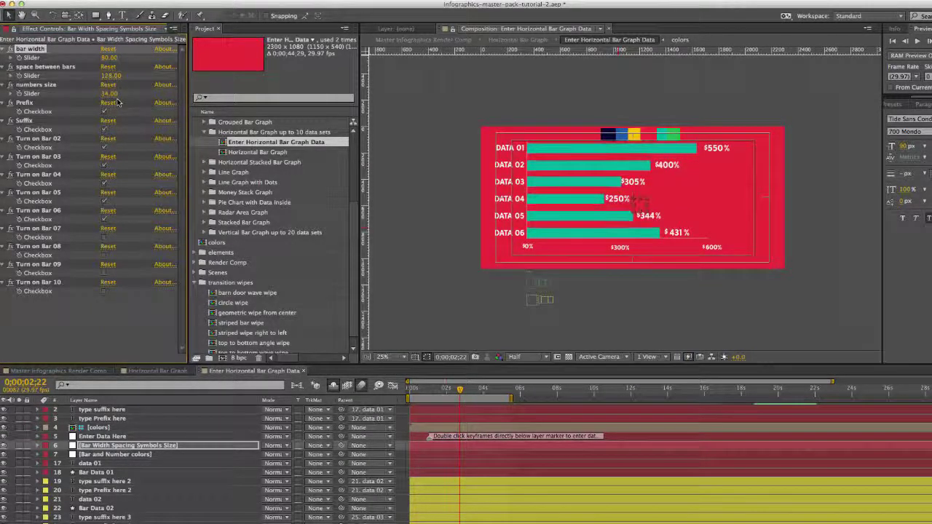
key(super+z)
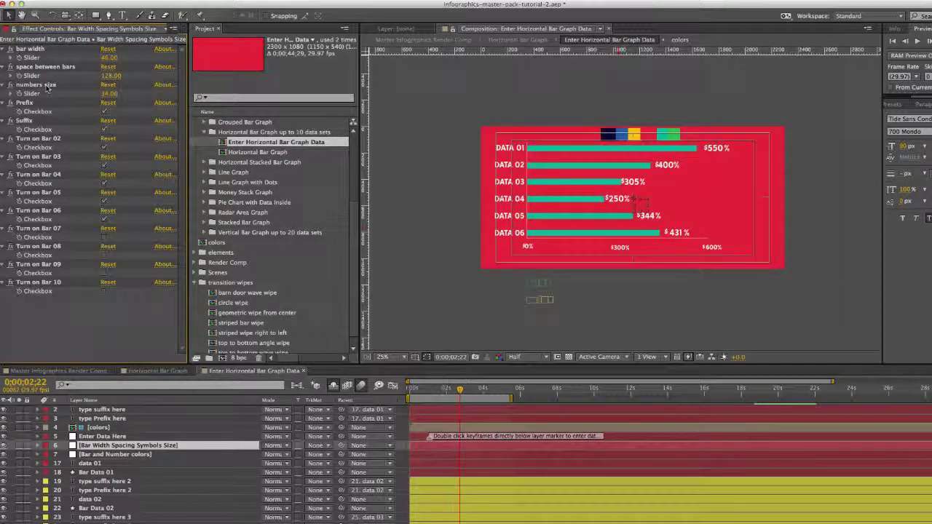
Try a larger numbers size for the bar values and undo the change
click(109, 93)
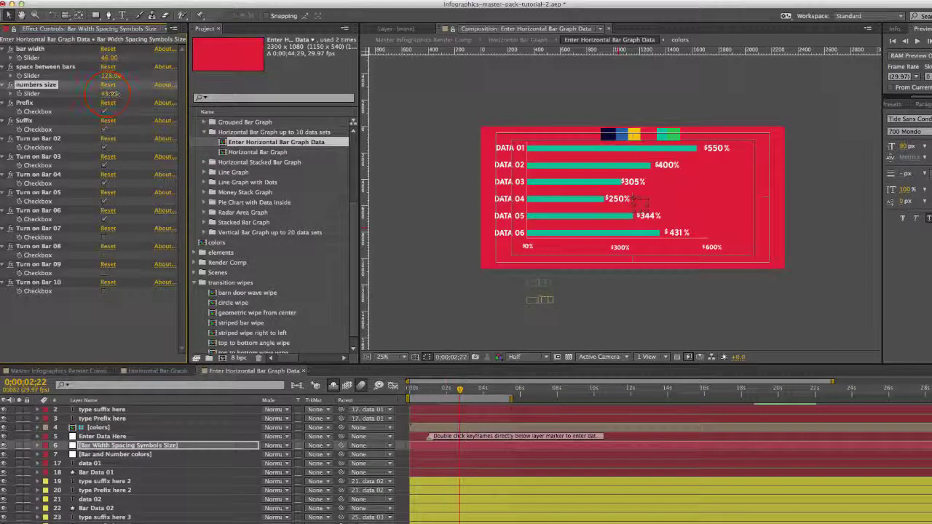
drag(109, 93, 119, 97)
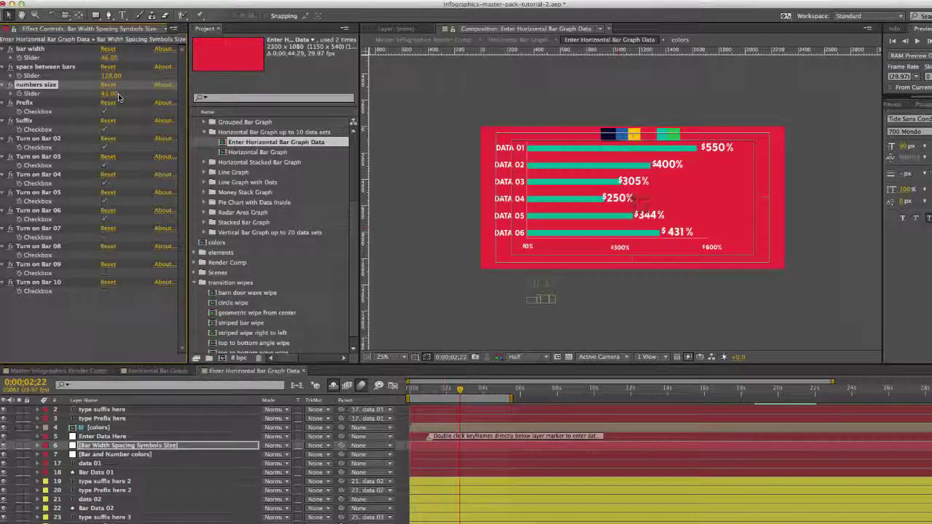
key(super+z)
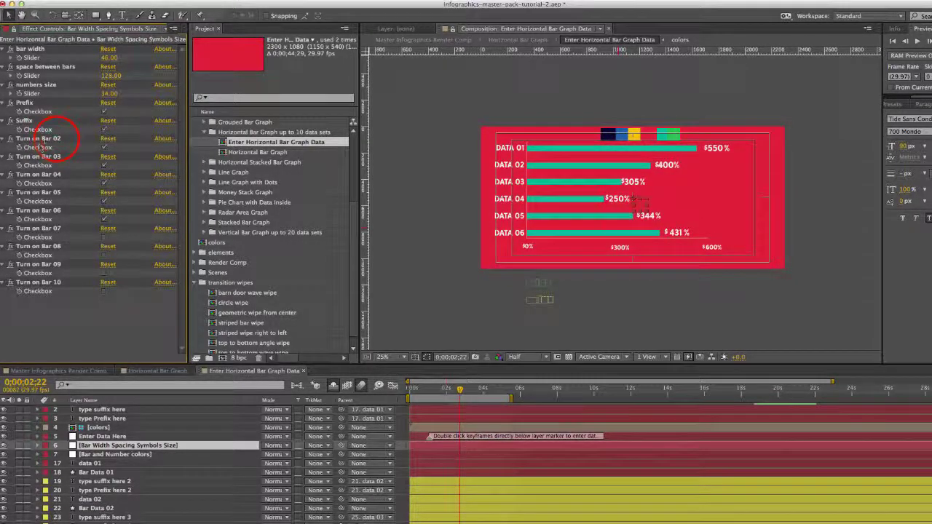
Turn off Bar 06 and Bar 05 in the graph, and turn both back on
click(40, 139)
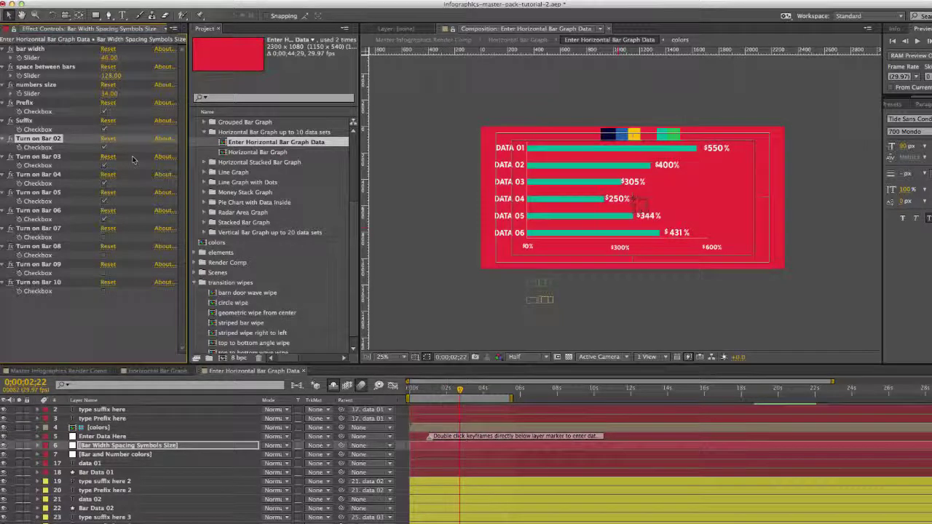
click(105, 220)
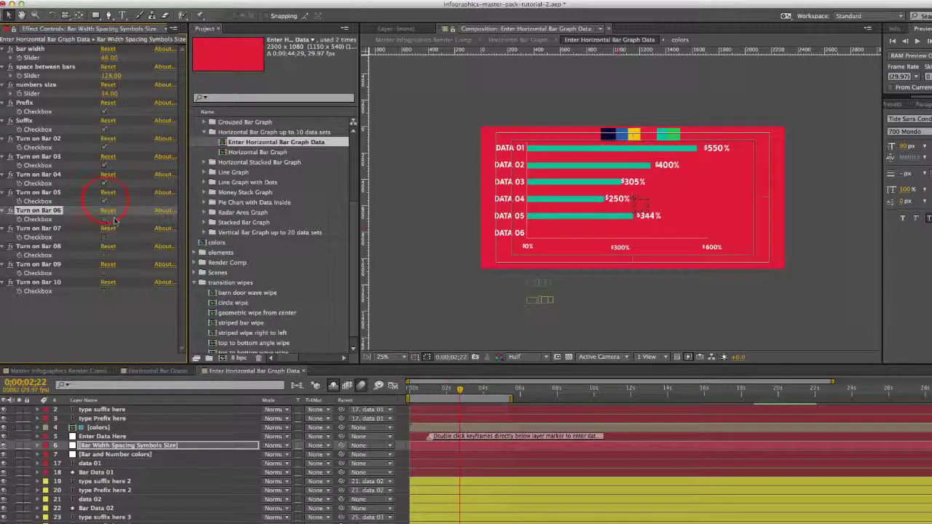
click(105, 202)
click(106, 203)
click(106, 219)
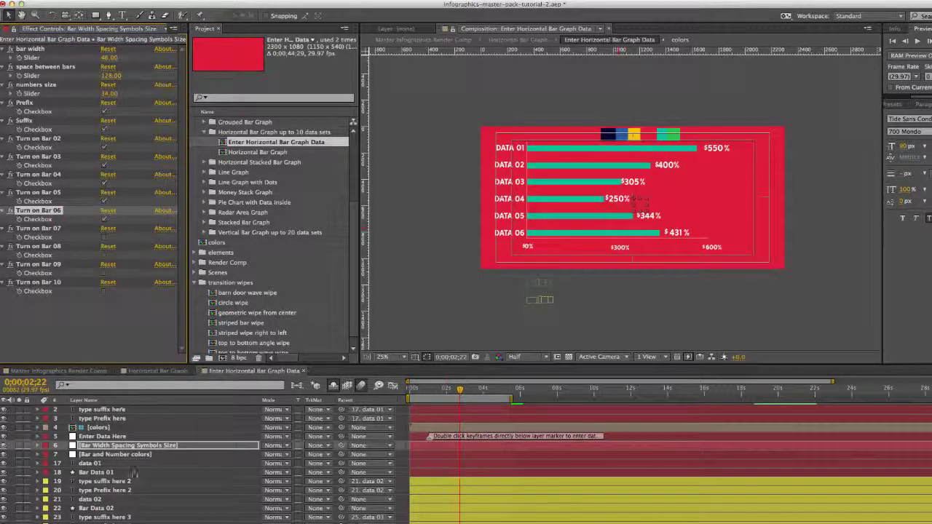
Reveal the Enter Data Here layer's keyframes, go to 0;00;04;20 and move its layer marker above the closing slider keyframes
click(106, 437)
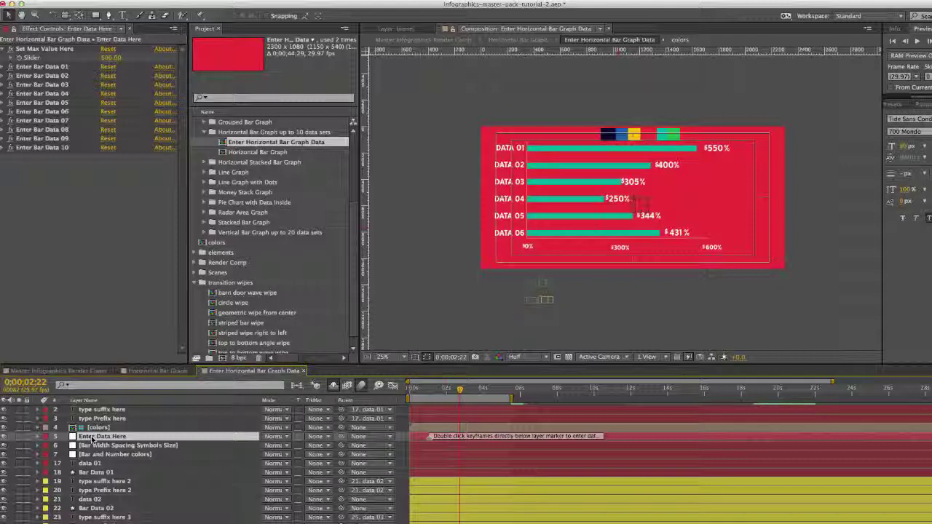
key(u)
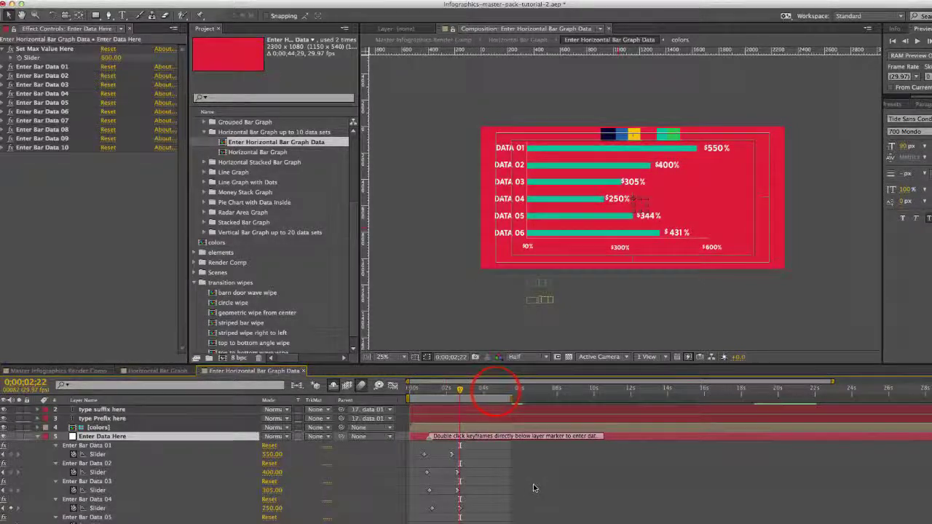
click(495, 389)
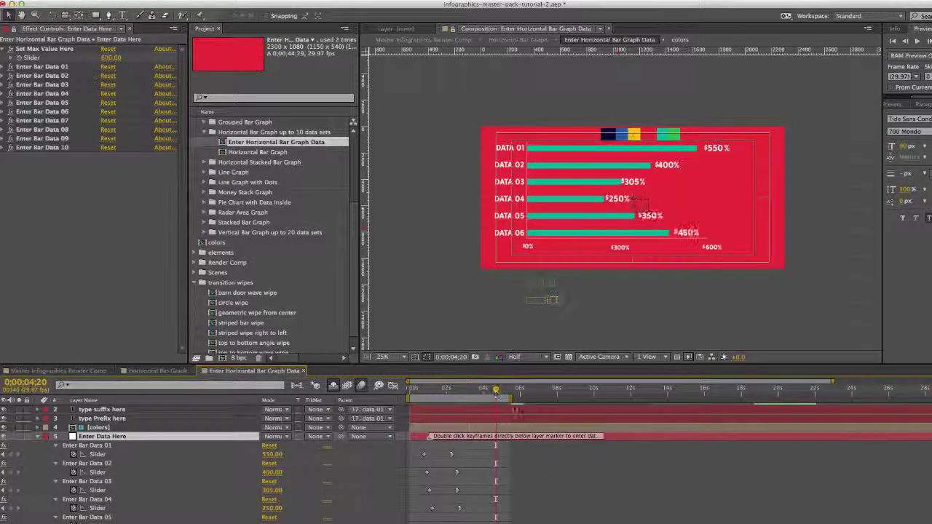
drag(432, 438, 455, 437)
mouse_move(452, 456)
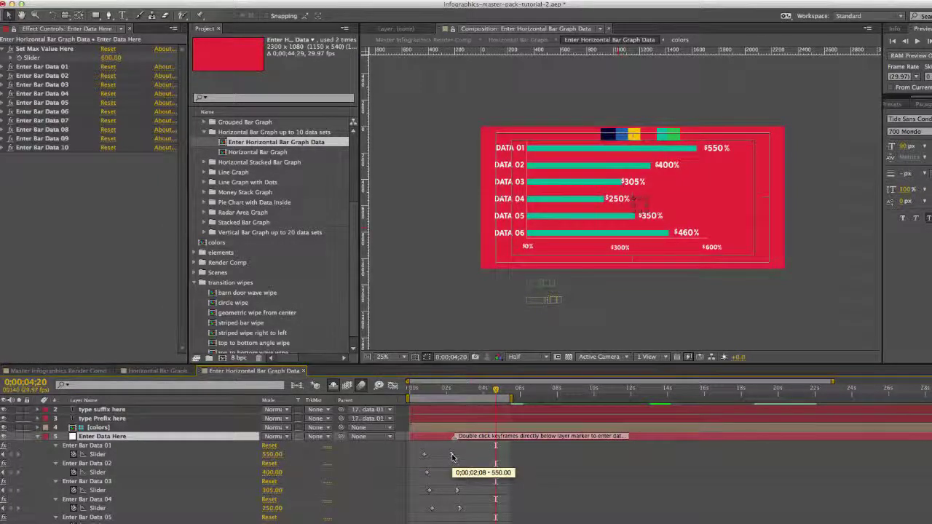
Set the closing slider keyframe of Enter Bar Data 01 to 250
click(88, 445)
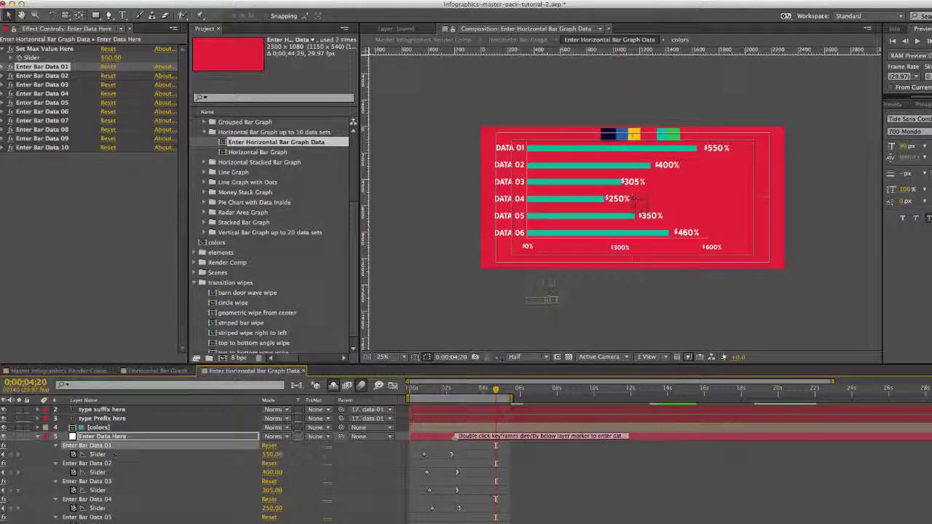
double_click(452, 454)
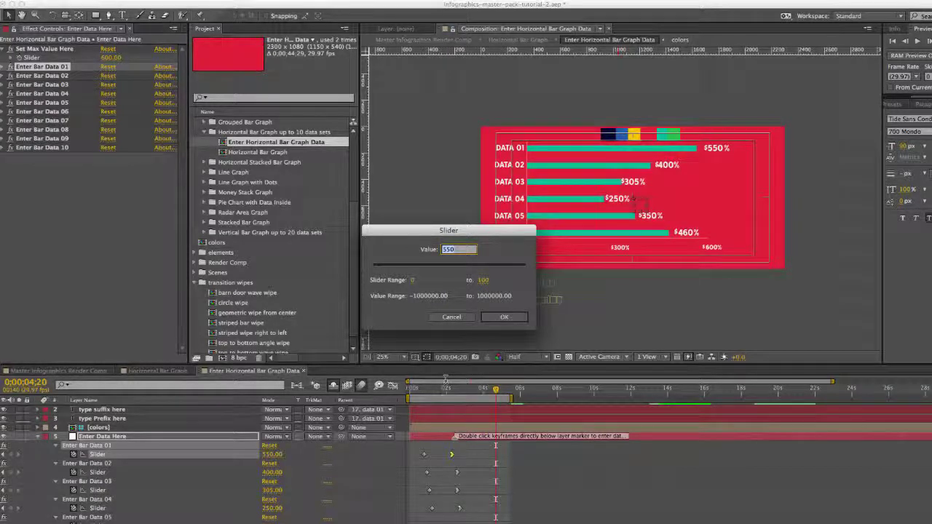
text(250)
key(Return)
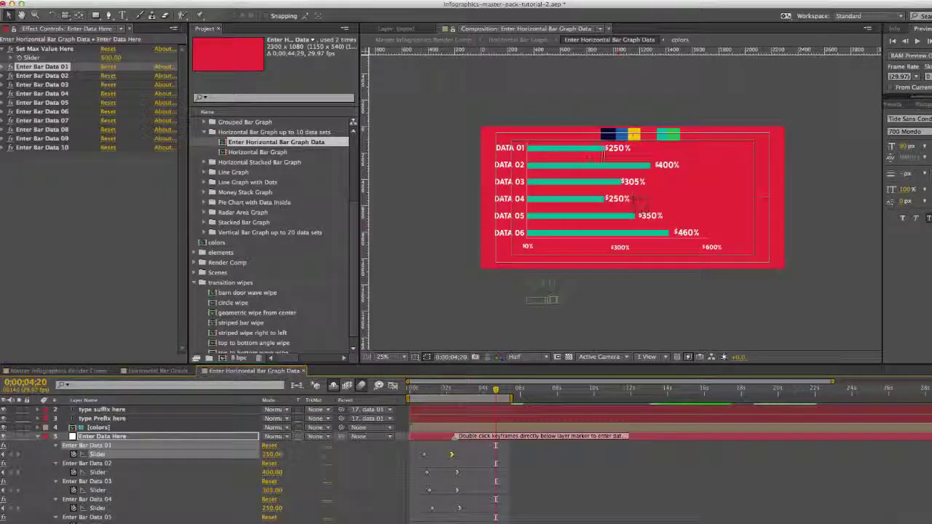
Set the graph's maximum value to 1000 in the Set Max Value Here slider
click(45, 48)
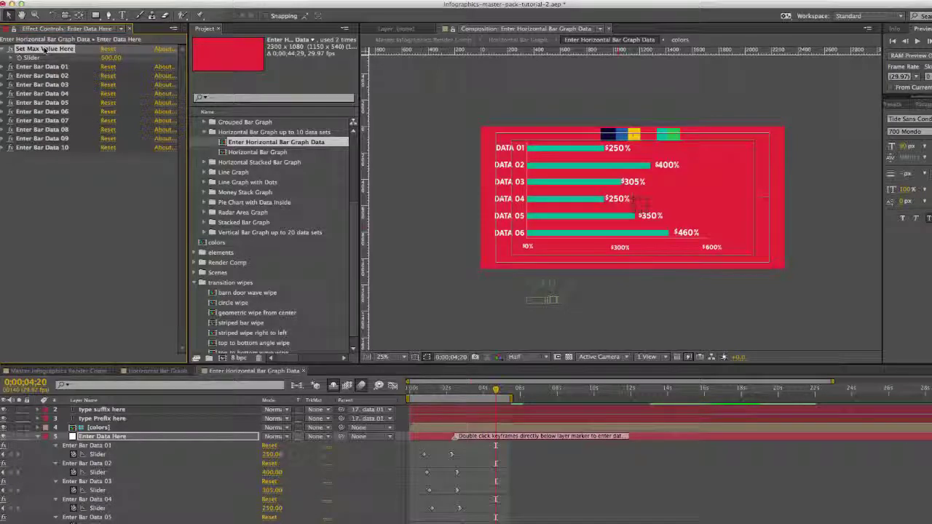
click(109, 59)
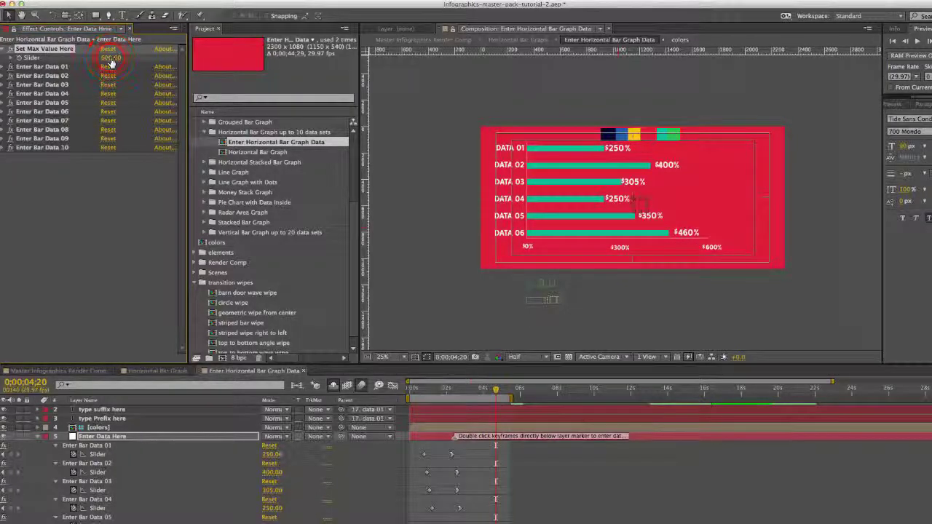
text(1000)
key(Return)
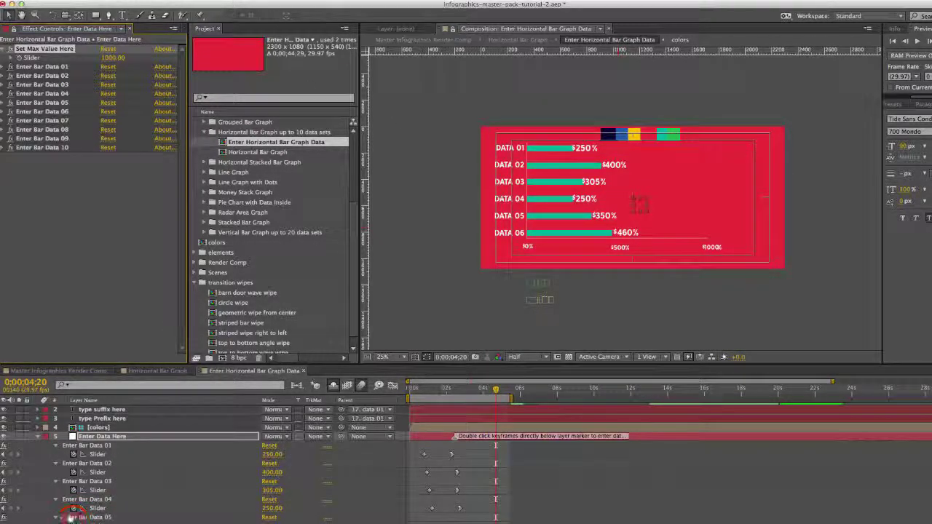
Try 52DDCC as Bar Color 02 in the Bar and Number colors layer, and undo the color change
scroll(95, 474, down, 5)
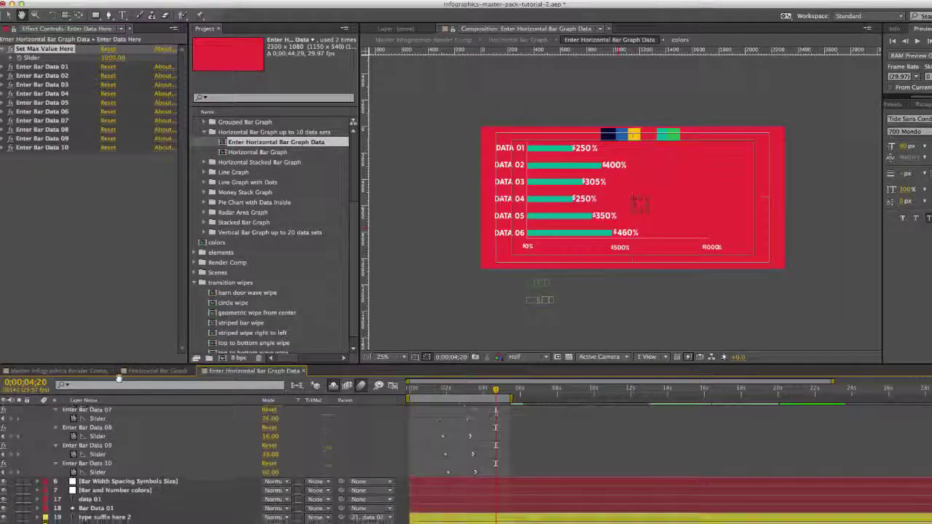
click(102, 491)
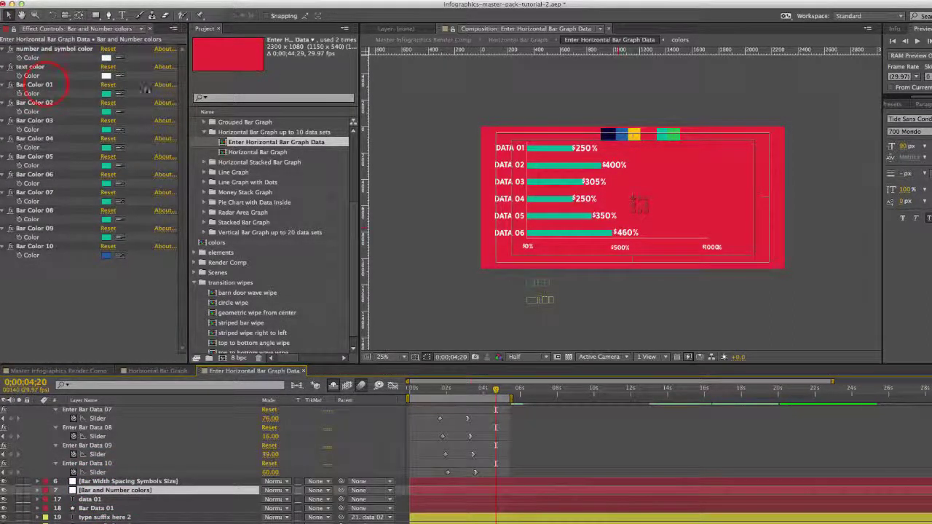
click(48, 86)
click(54, 102)
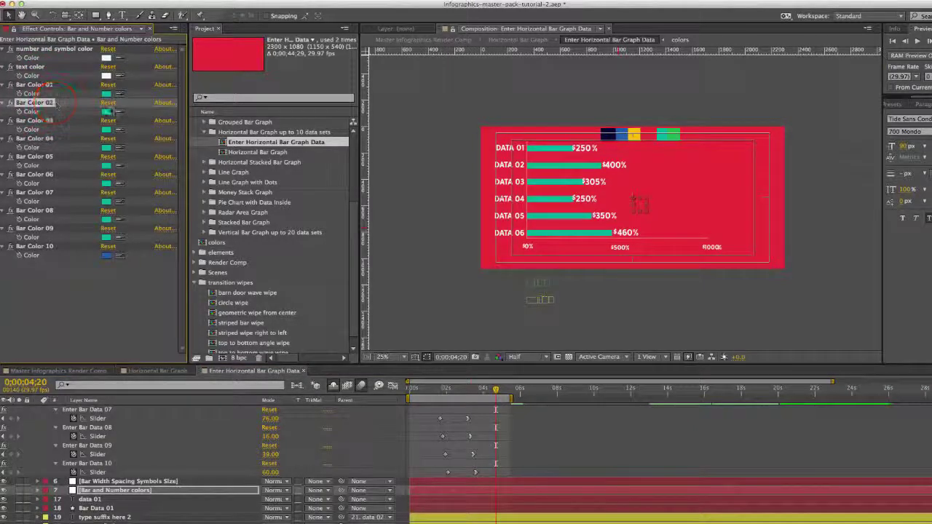
click(107, 112)
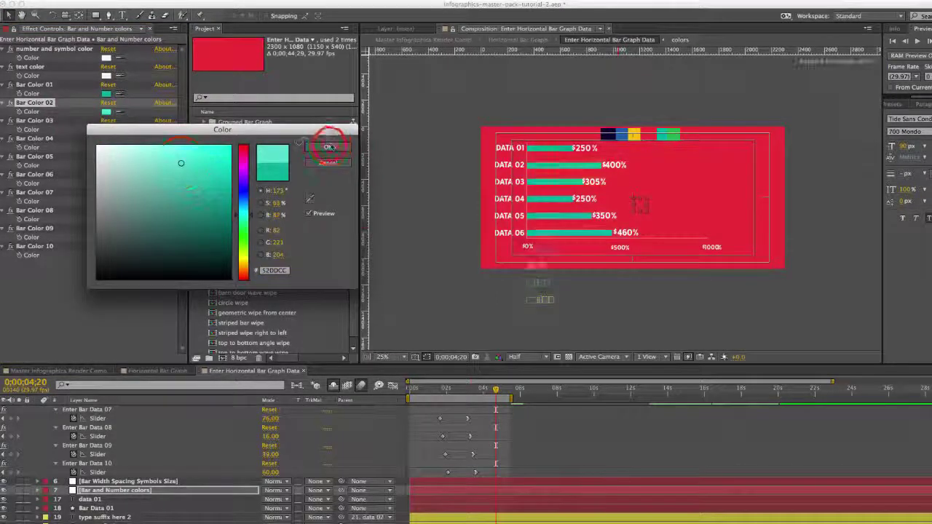
click(328, 145)
click(128, 275)
key(super+z)
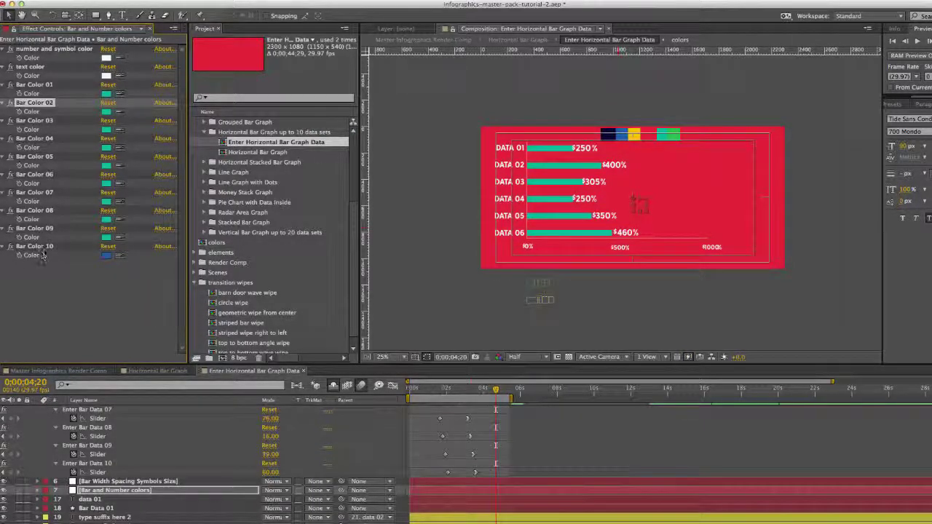
Set the text color of the Bar and Number colors layer to the teal 27C7B4
click(28, 68)
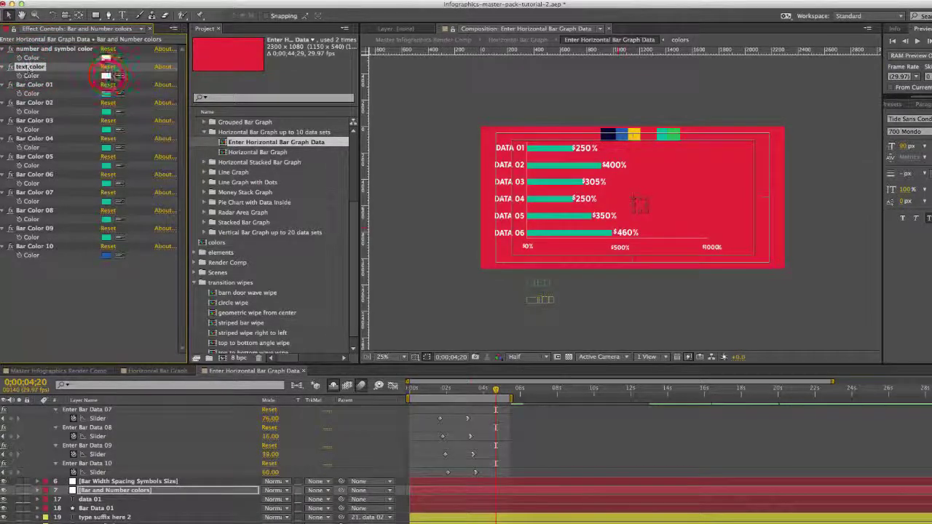
click(106, 75)
click(205, 174)
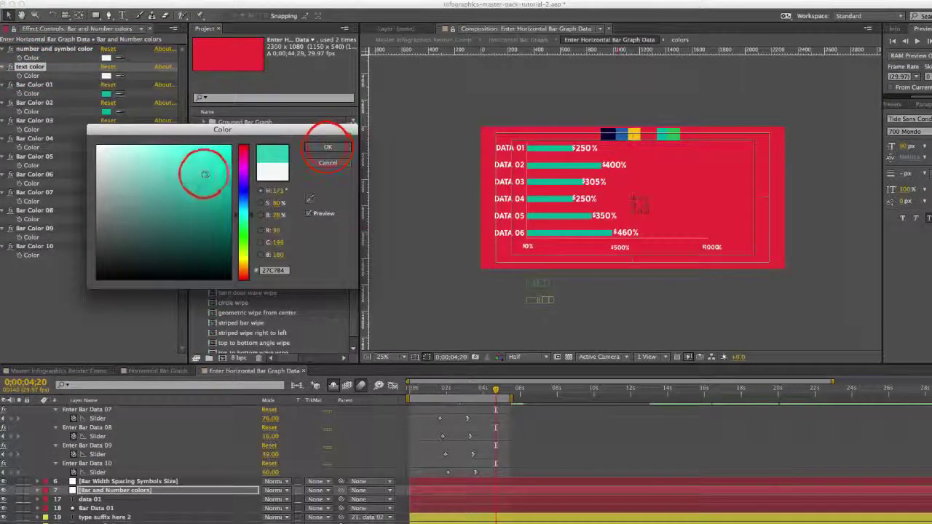
click(327, 147)
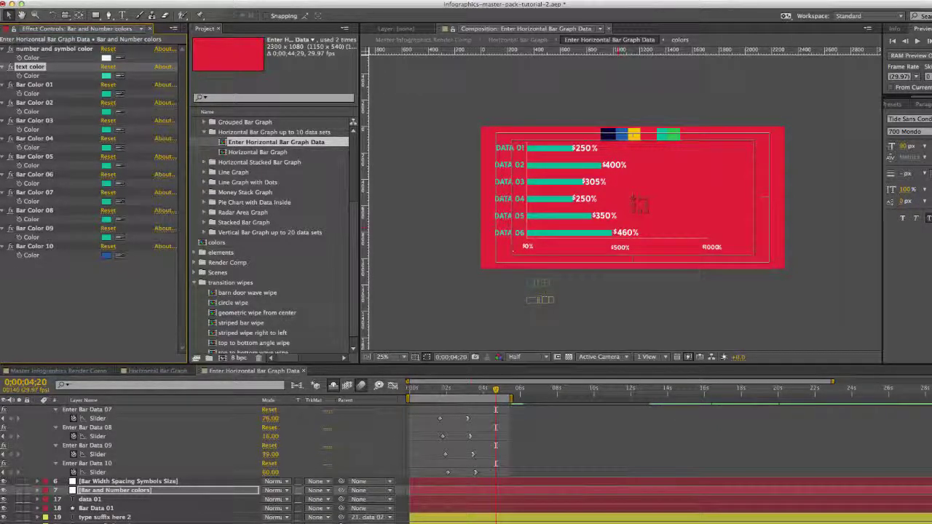
Try a teal number and symbol color, and undo both this change and the text color change
click(44, 49)
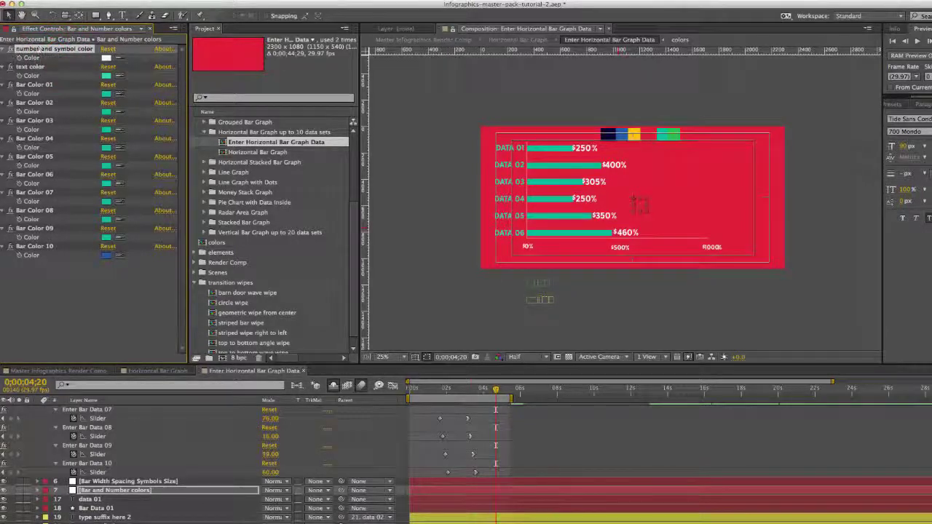
click(106, 57)
click(219, 160)
click(328, 147)
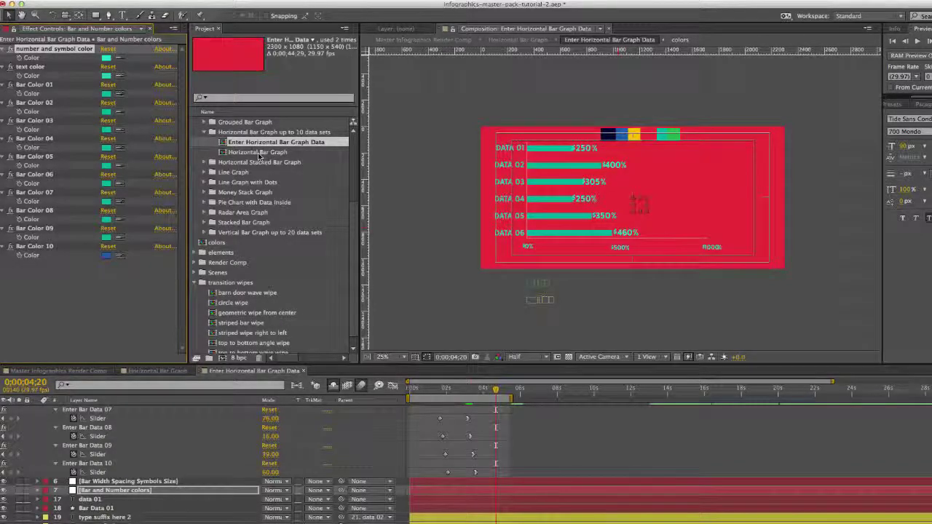
key(ctrl+z)
key(ctrl+z)
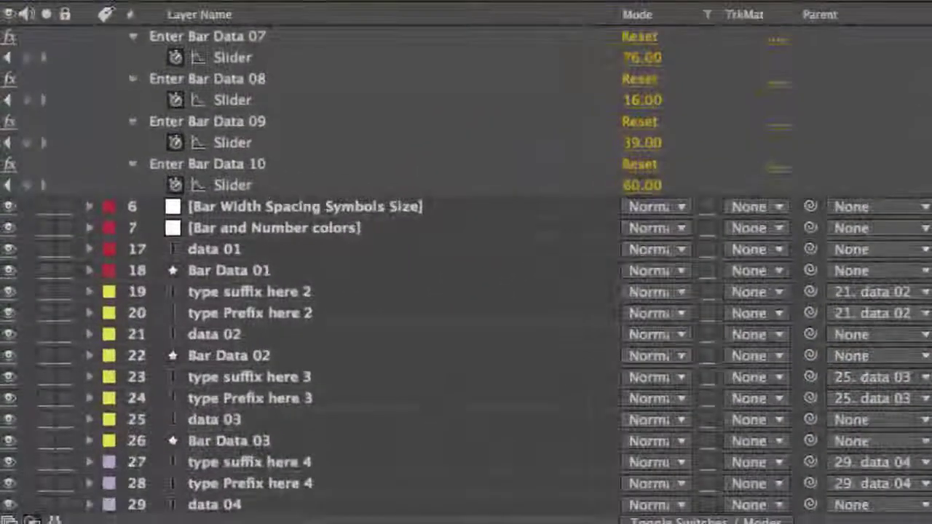
Expand the Graph Controls layer and make its X and Y Grid Lines, X units and Y Units visible
scroll(466, 269, down, 15)
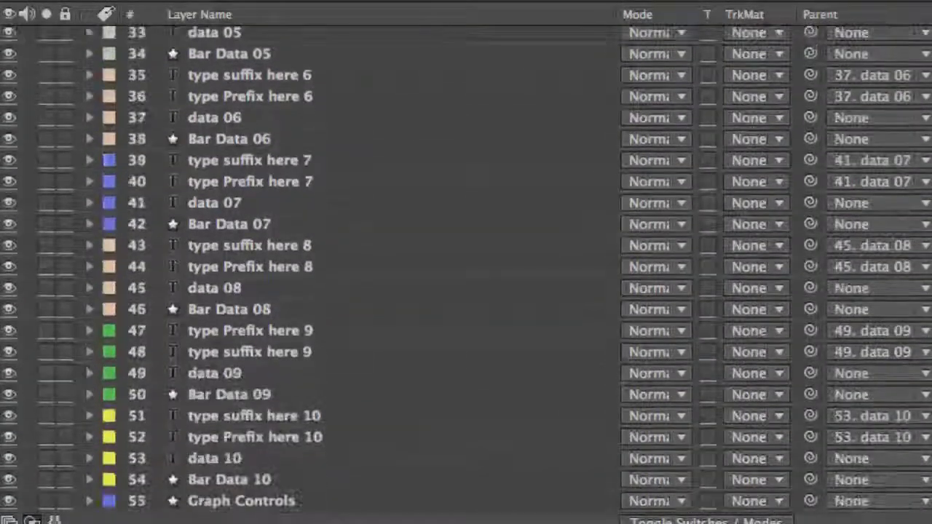
click(245, 510)
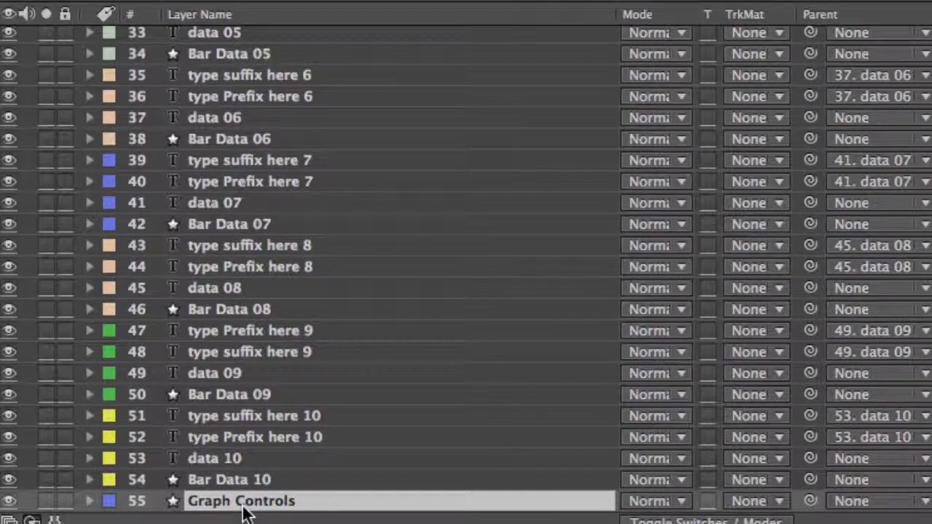
click(89, 501)
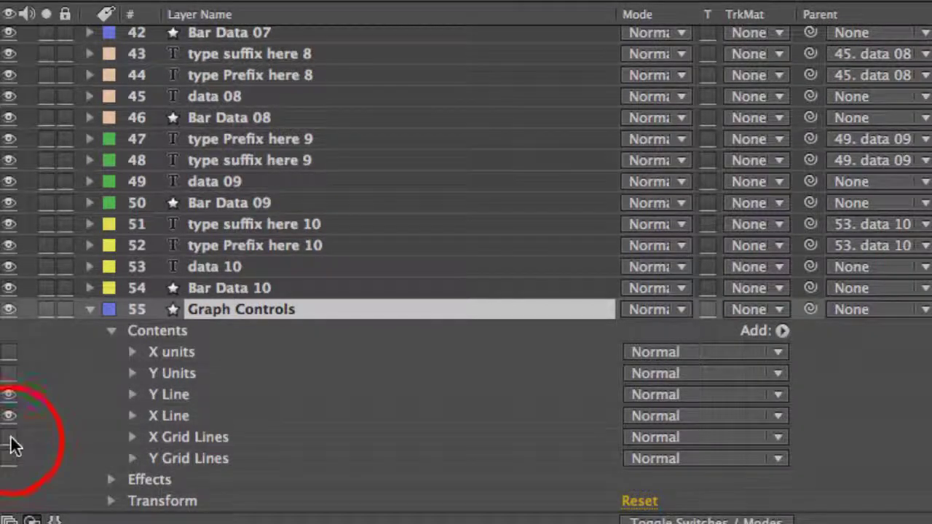
drag(10, 439, 9, 461)
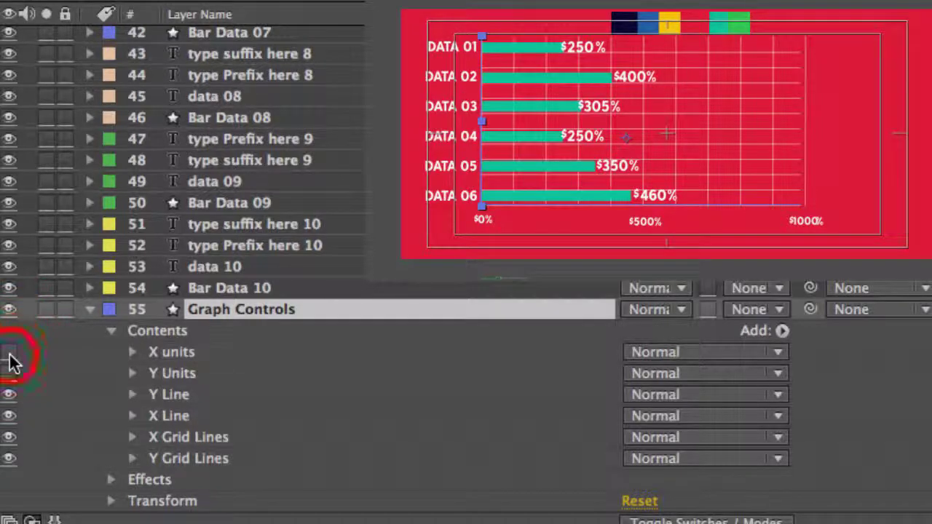
drag(8, 354, 8, 373)
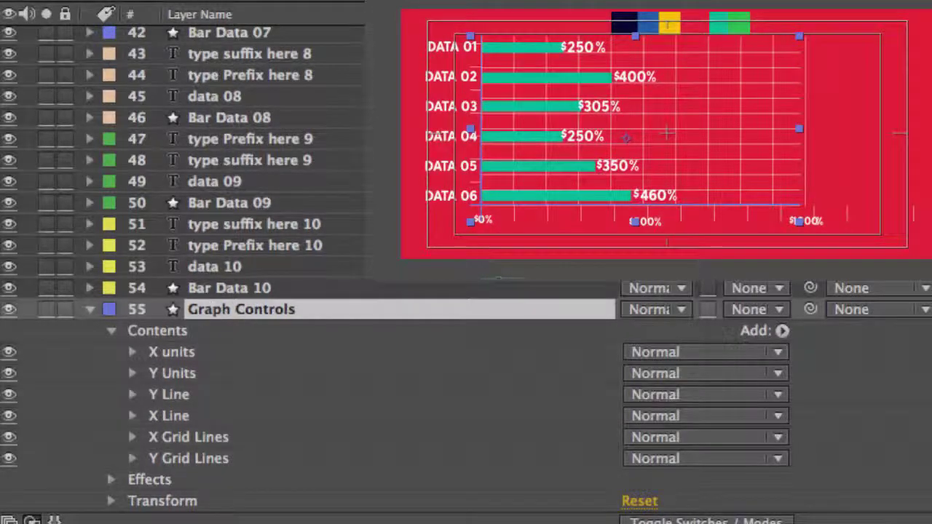
Try a Graph Line Thickness of 11 and an X Line length of 102.50 for Graph Controls, undoing each change
key(Return)
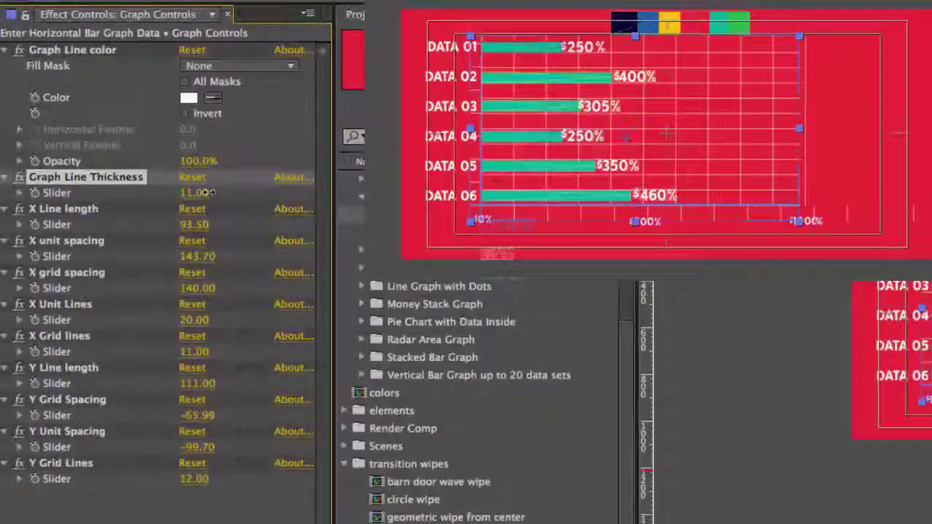
key(super+z)
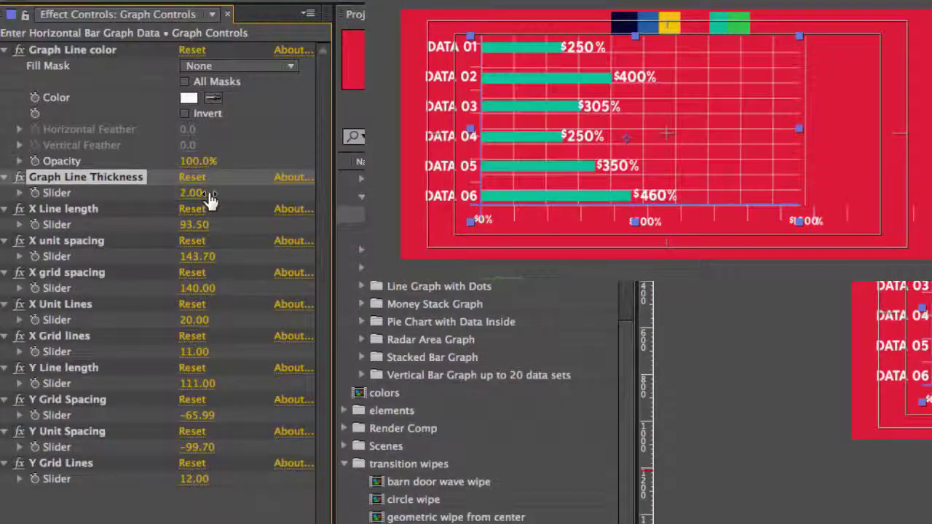
drag(191, 226, 210, 232)
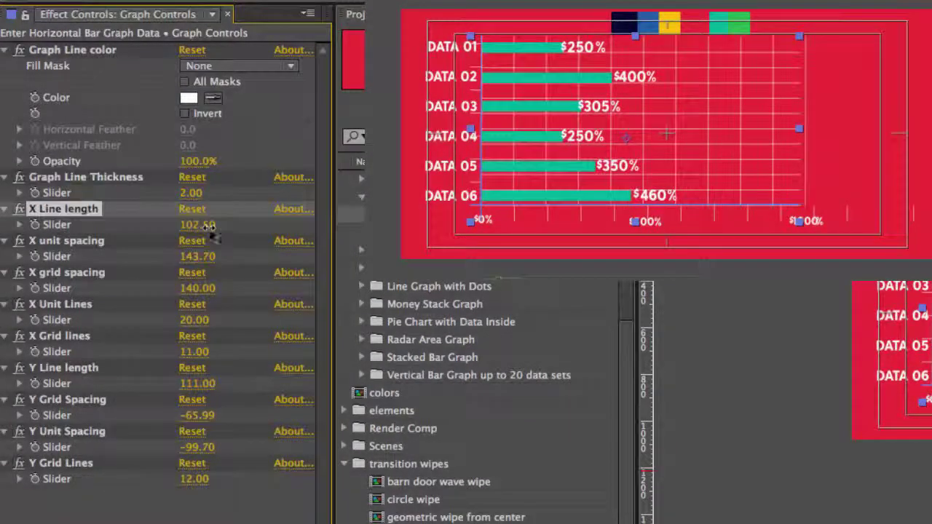
key(ctrl+z)
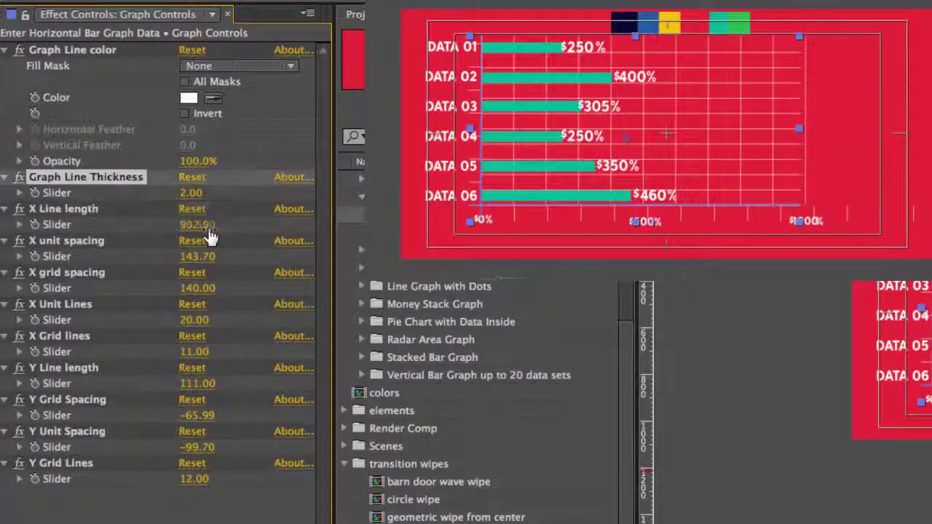
Set the X unit spacing to 123.70, and try an X grid spacing of 167 before undoing it
drag(193, 256, 119, 267)
drag(195, 256, 73, 262)
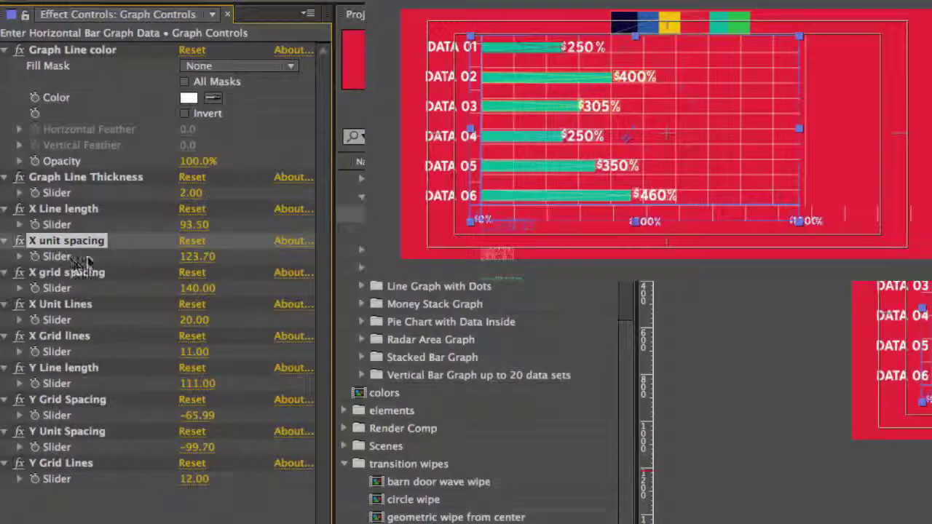
drag(190, 288, 251, 291)
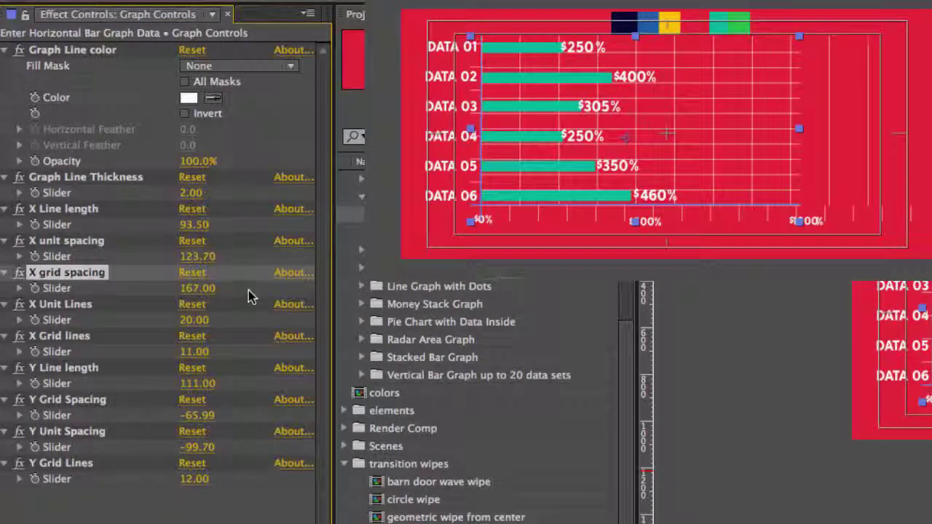
key(super+z)
Set the X Unit Lines slider to 33 and the X Grid lines slider to 15
drag(185, 311, 233, 324)
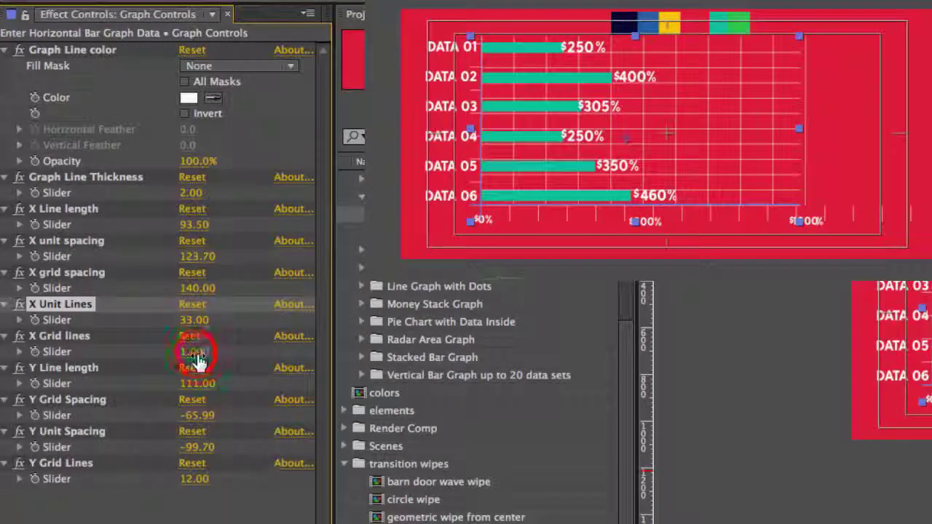
drag(199, 354, 231, 353)
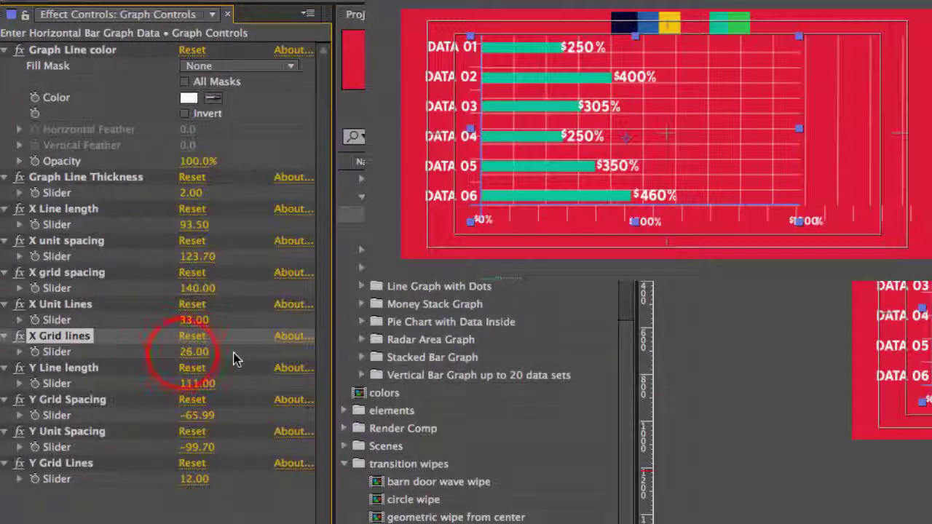
drag(234, 359, 156, 357)
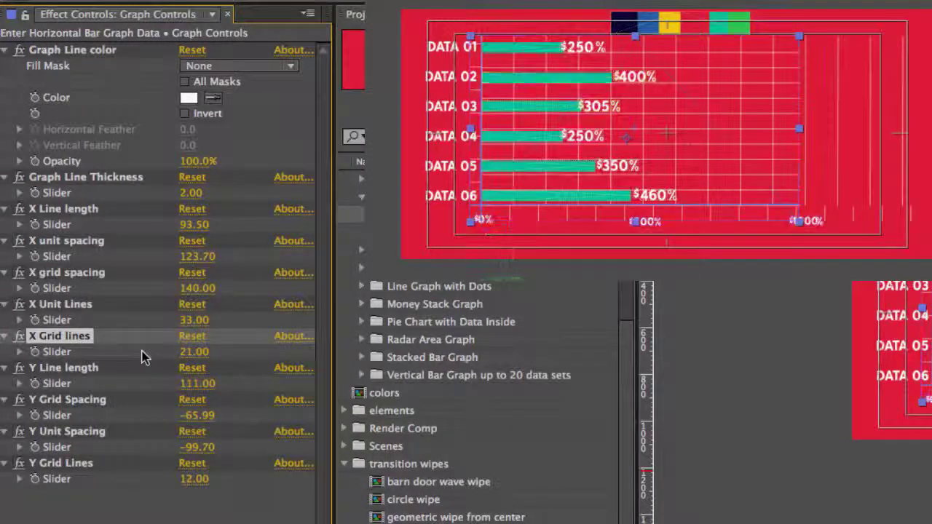
drag(192, 356, 152, 354)
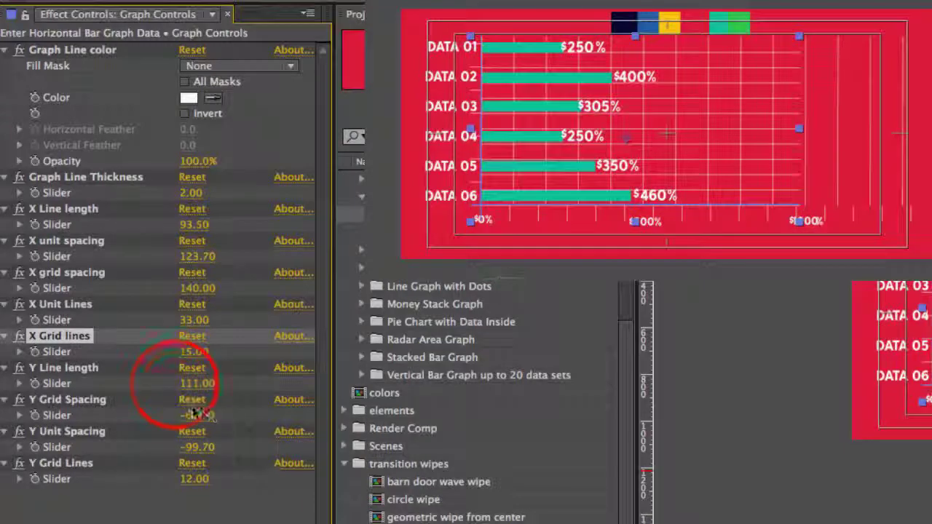